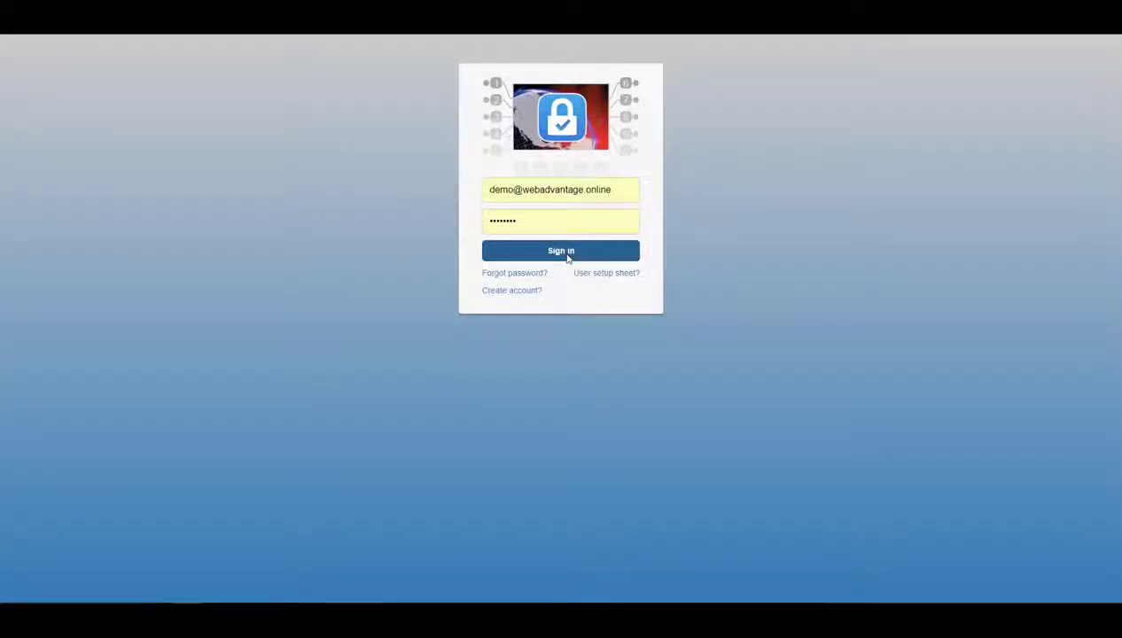
Step: Sign in and go to Administration > Manage Users to see the existing users
click(567, 252)
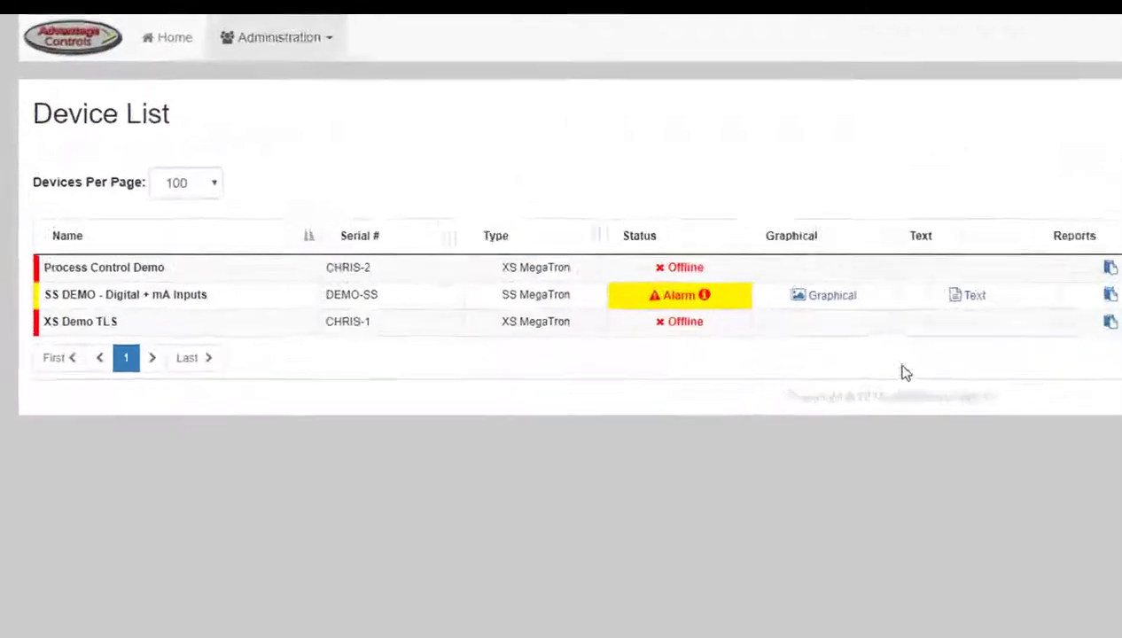
click(254, 41)
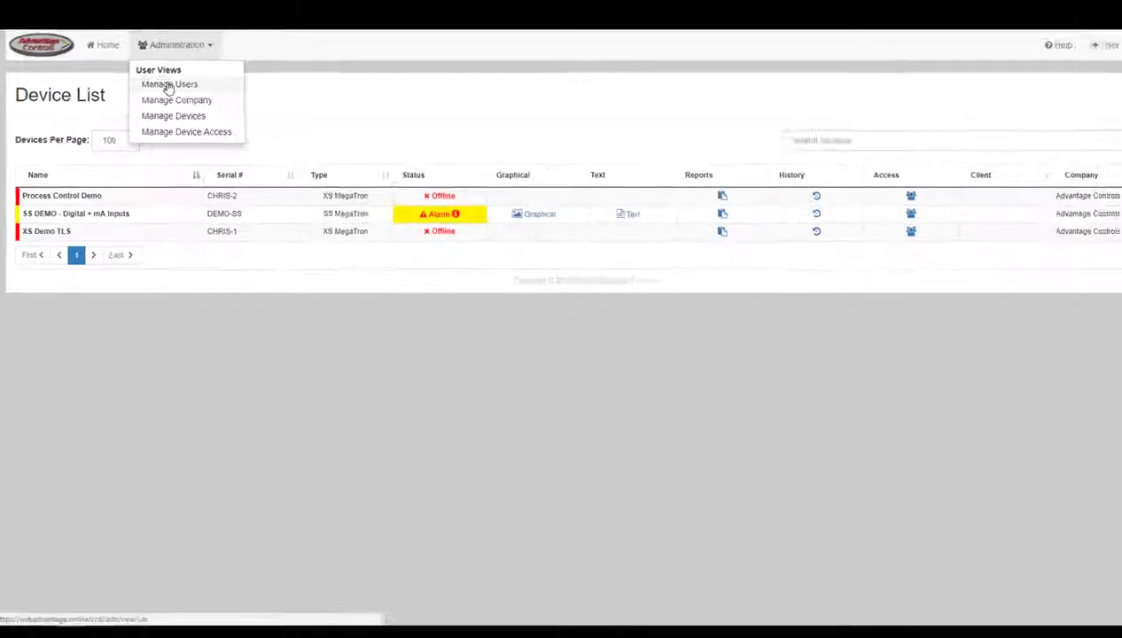
click(168, 85)
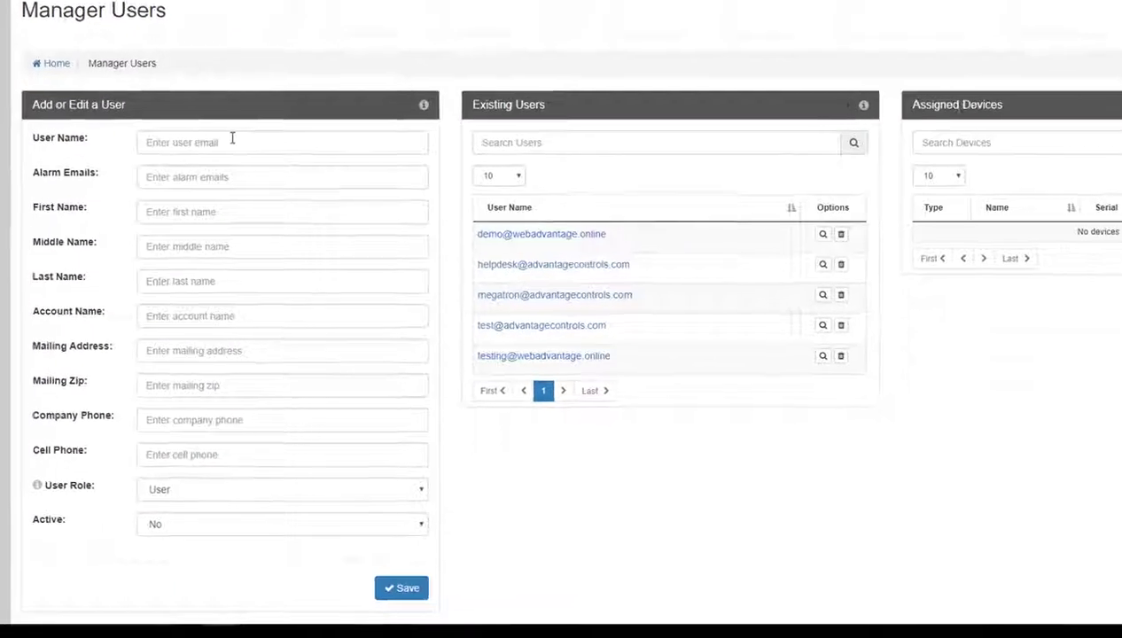
click(232, 139)
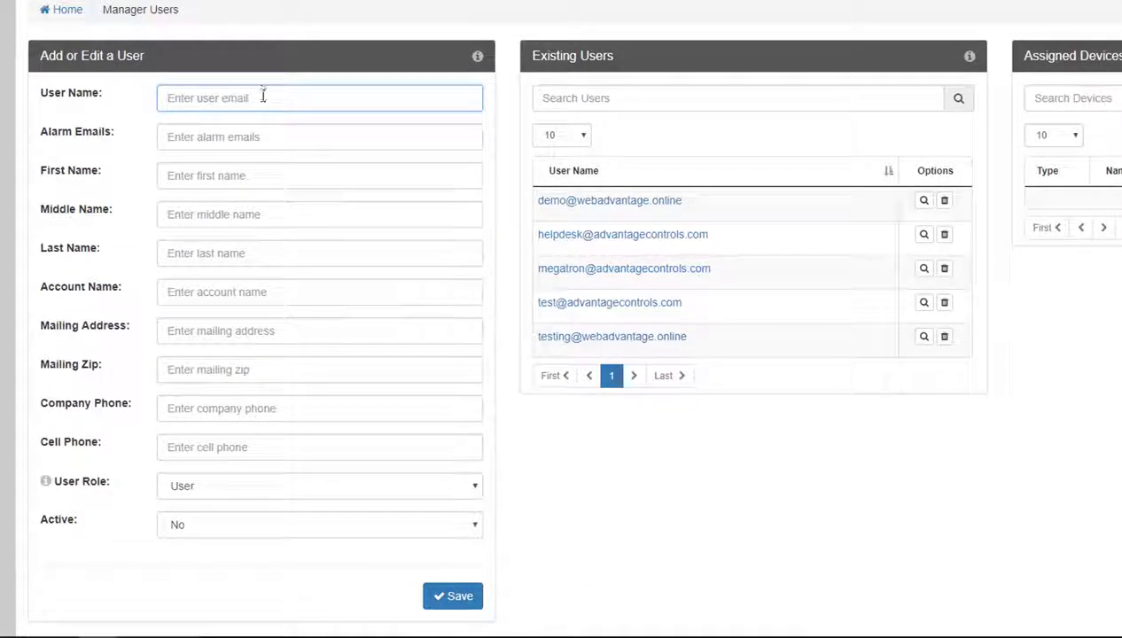
click(263, 134)
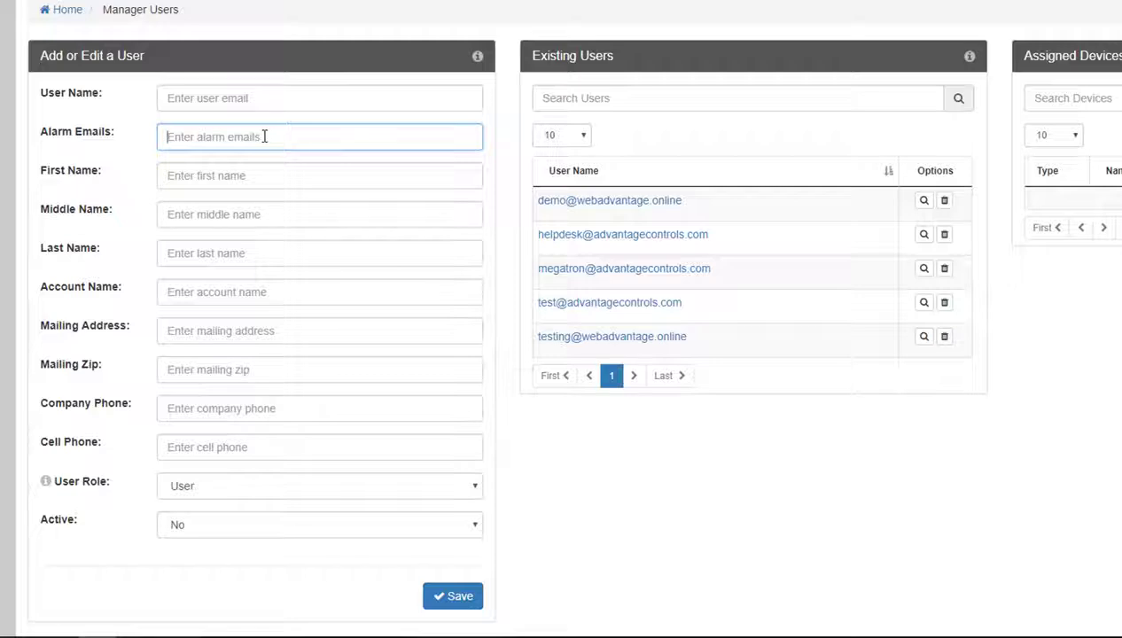
click(287, 173)
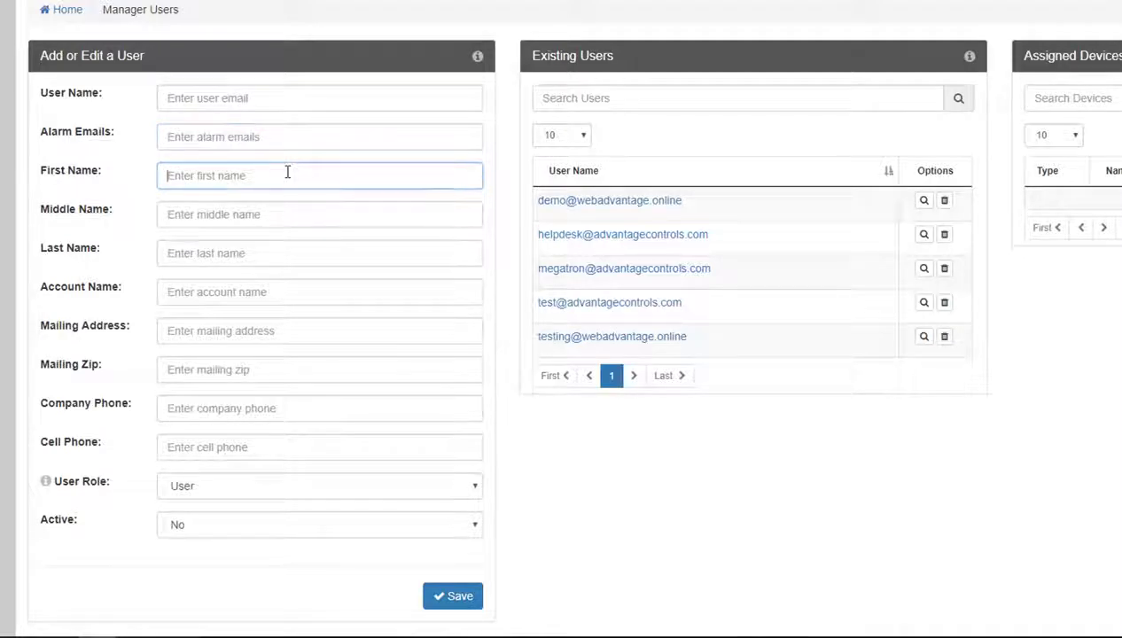
click(295, 221)
click(296, 246)
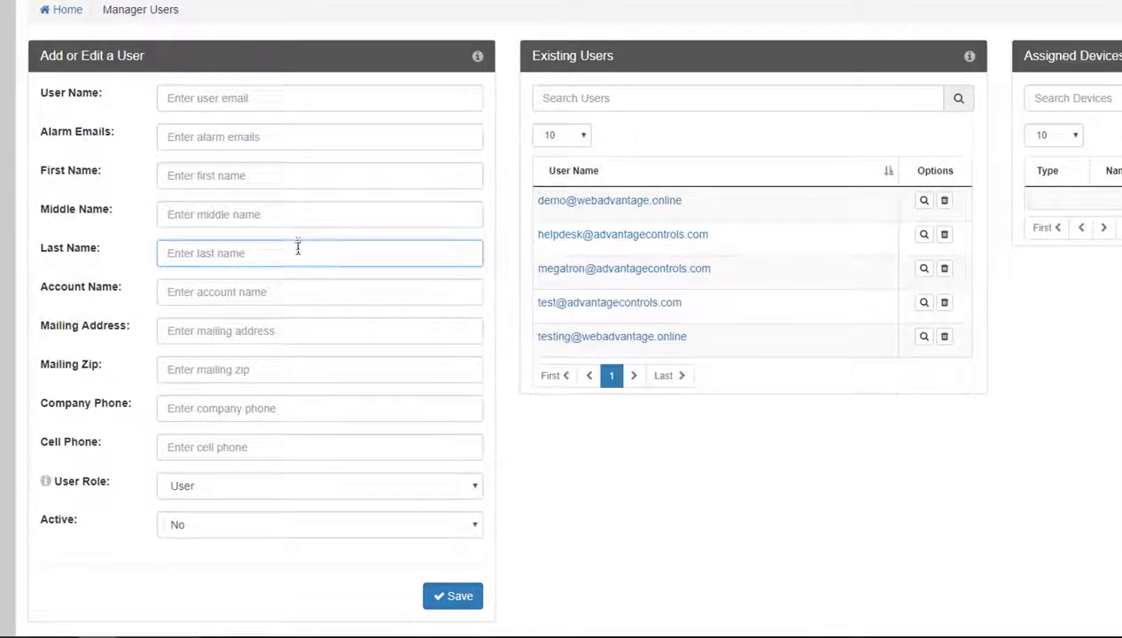
click(301, 288)
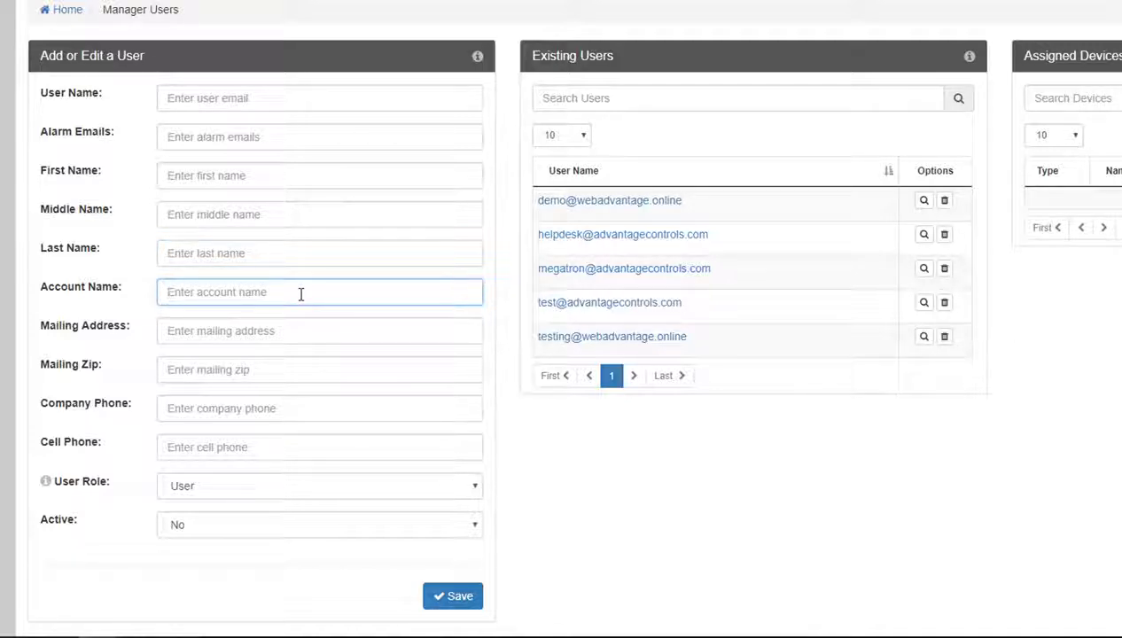
click(300, 326)
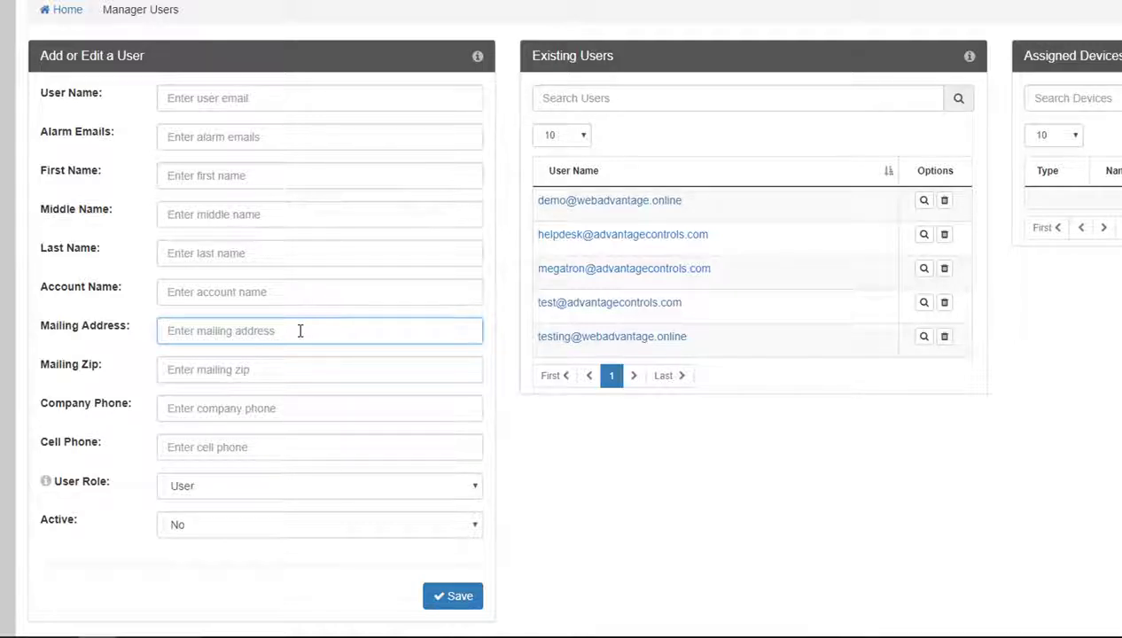
click(300, 371)
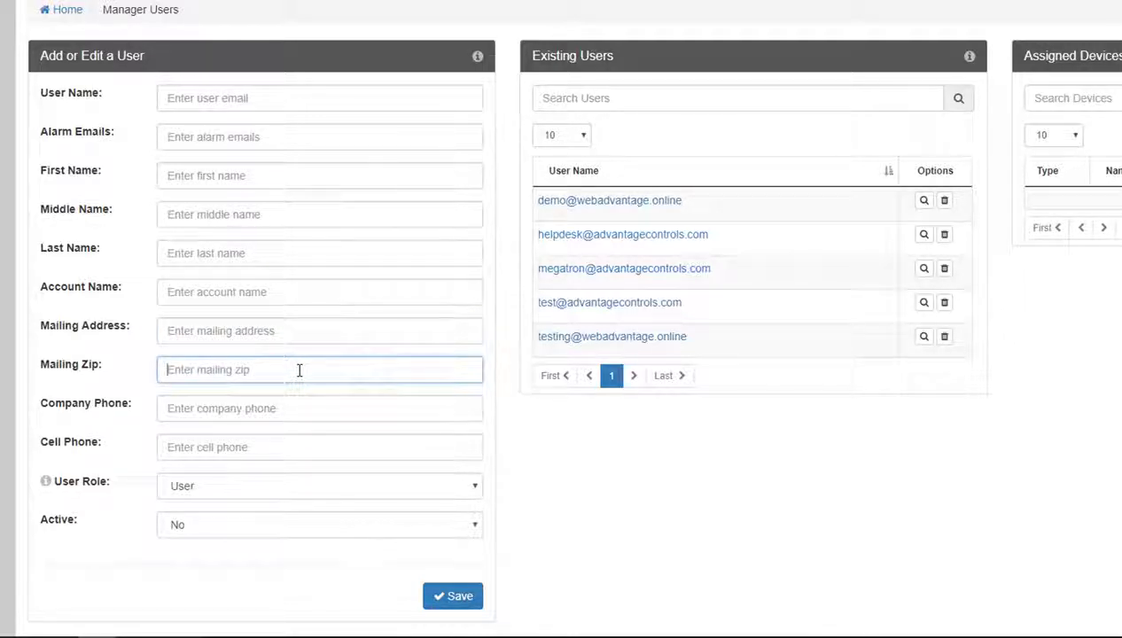
click(297, 408)
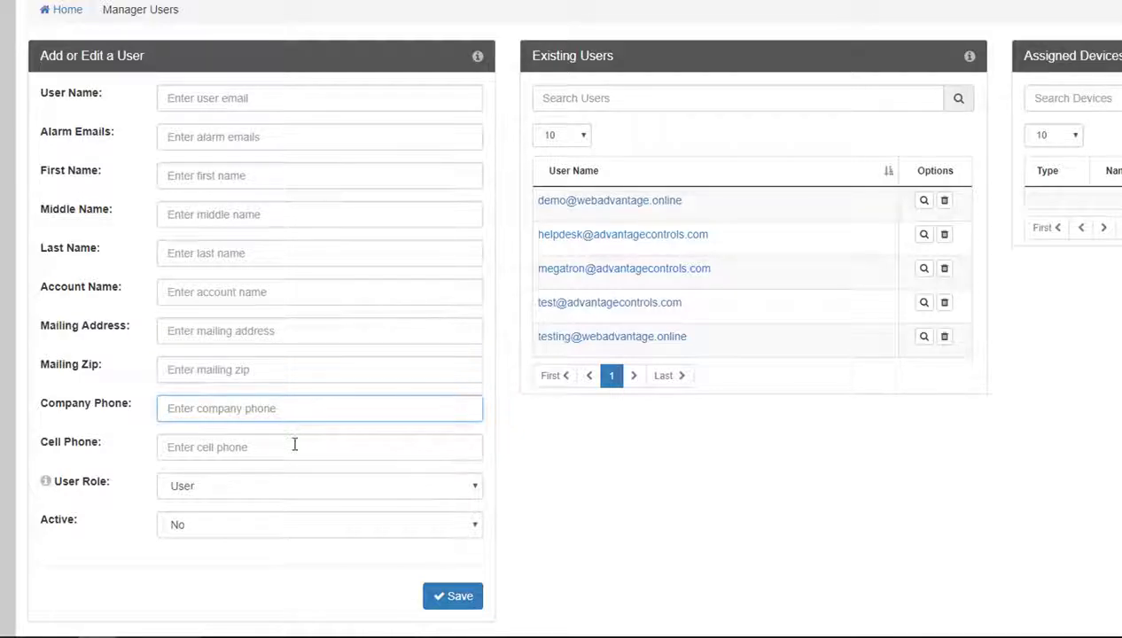
click(296, 446)
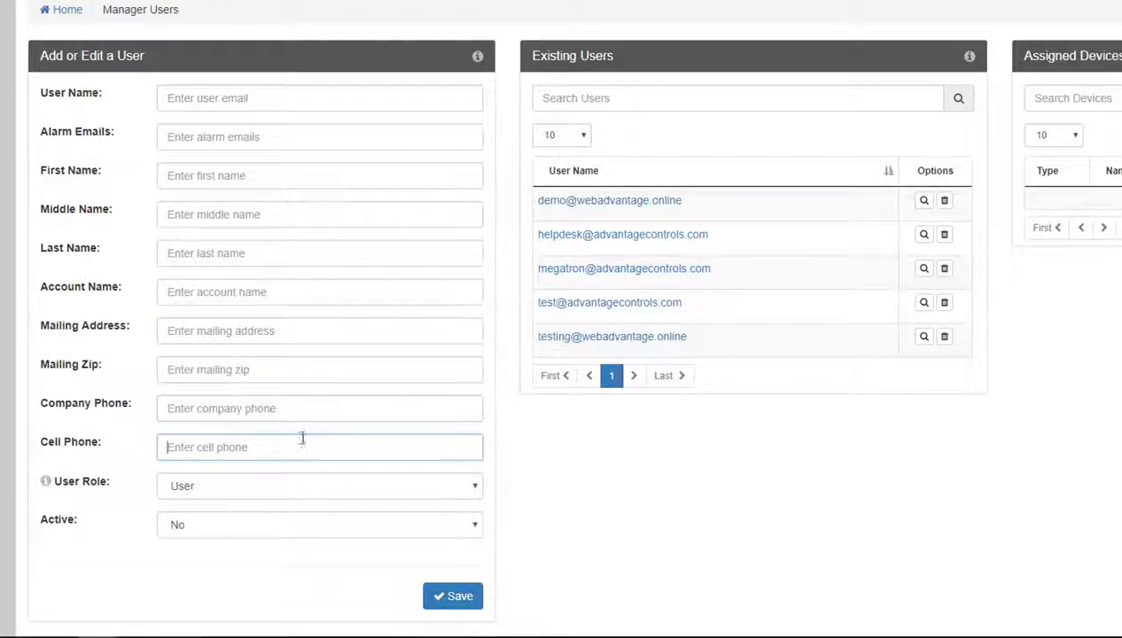
click(309, 487)
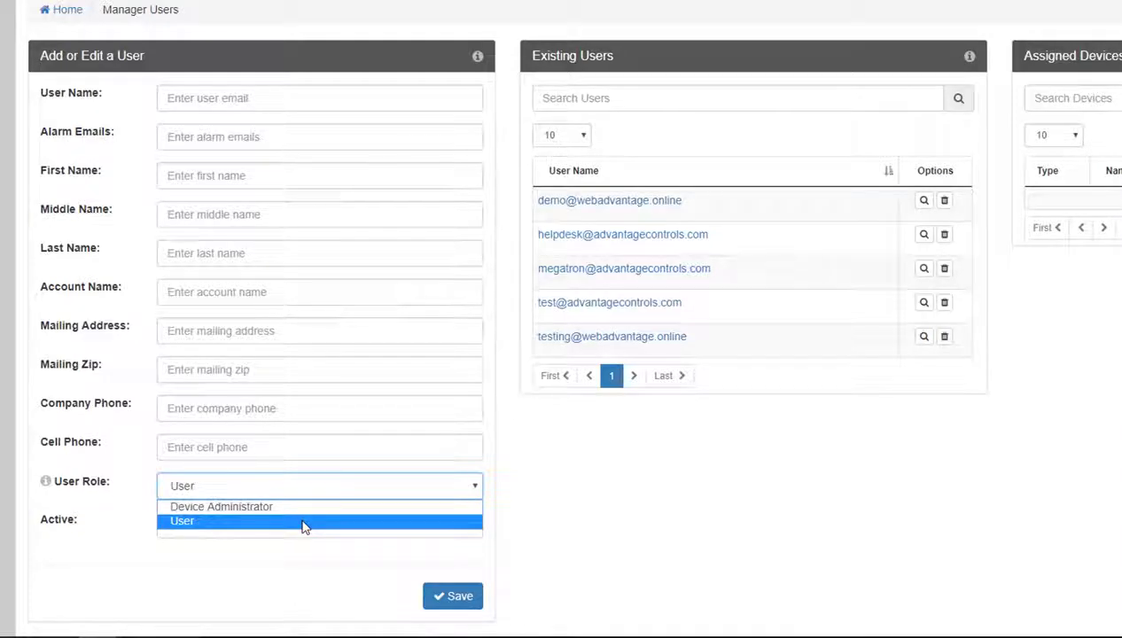
click(297, 552)
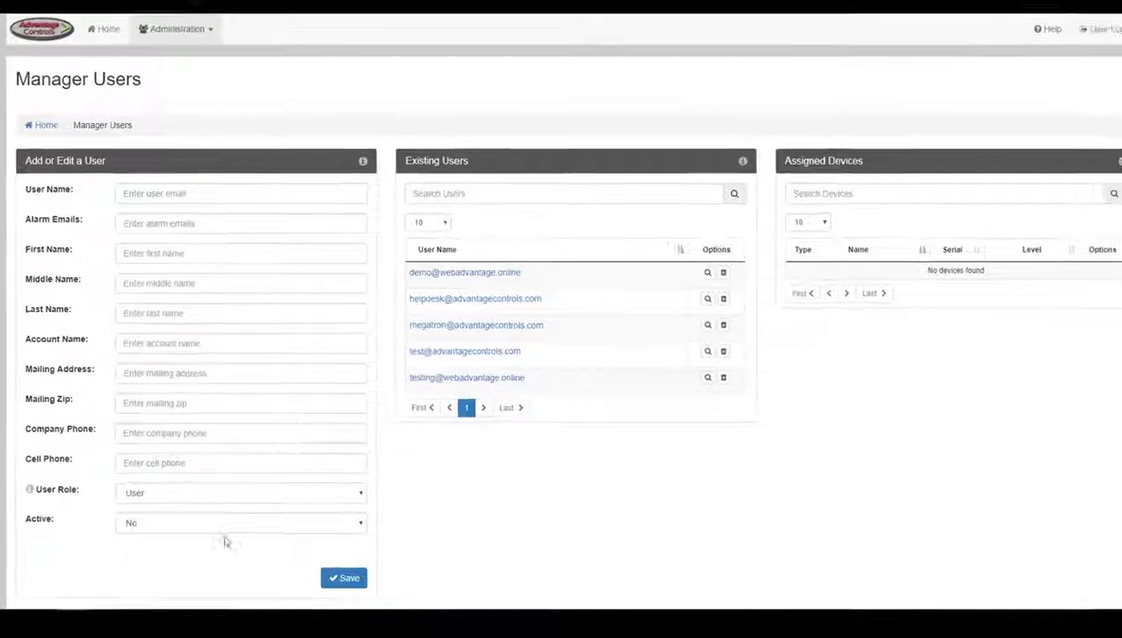
click(229, 528)
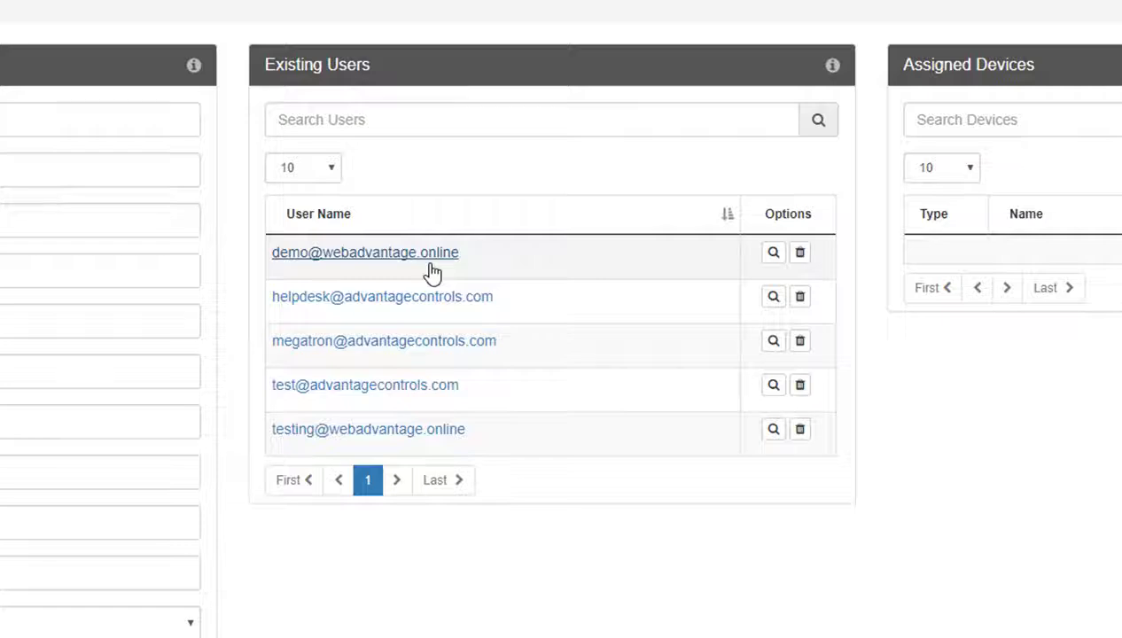
Step: Remove XS Demo TLS from the first user's device assignments and save
click(432, 274)
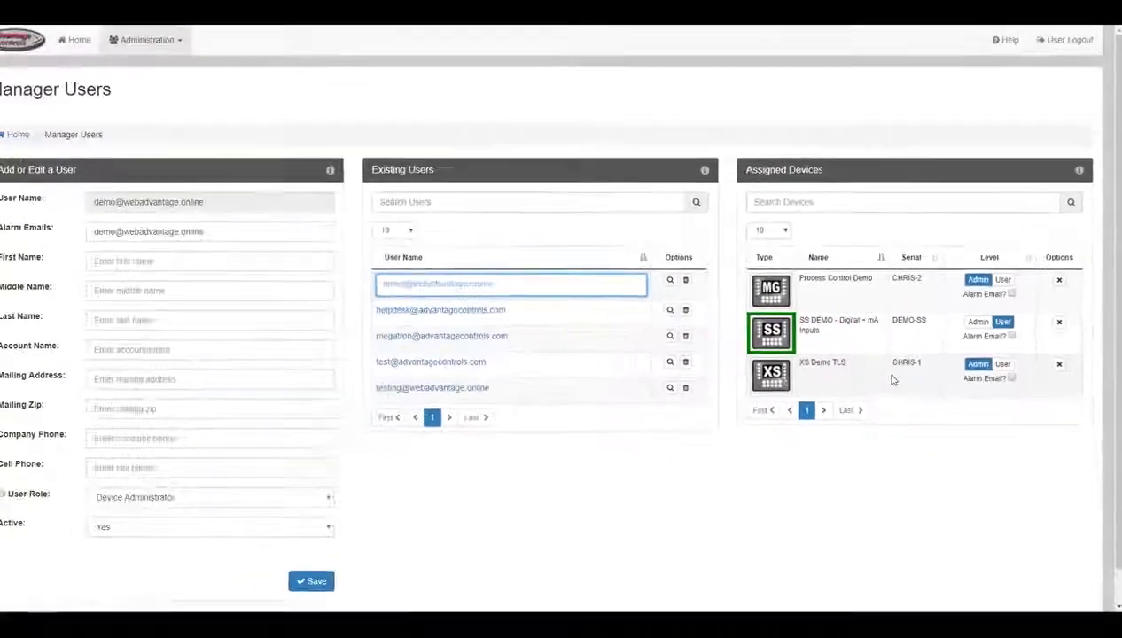
click(682, 281)
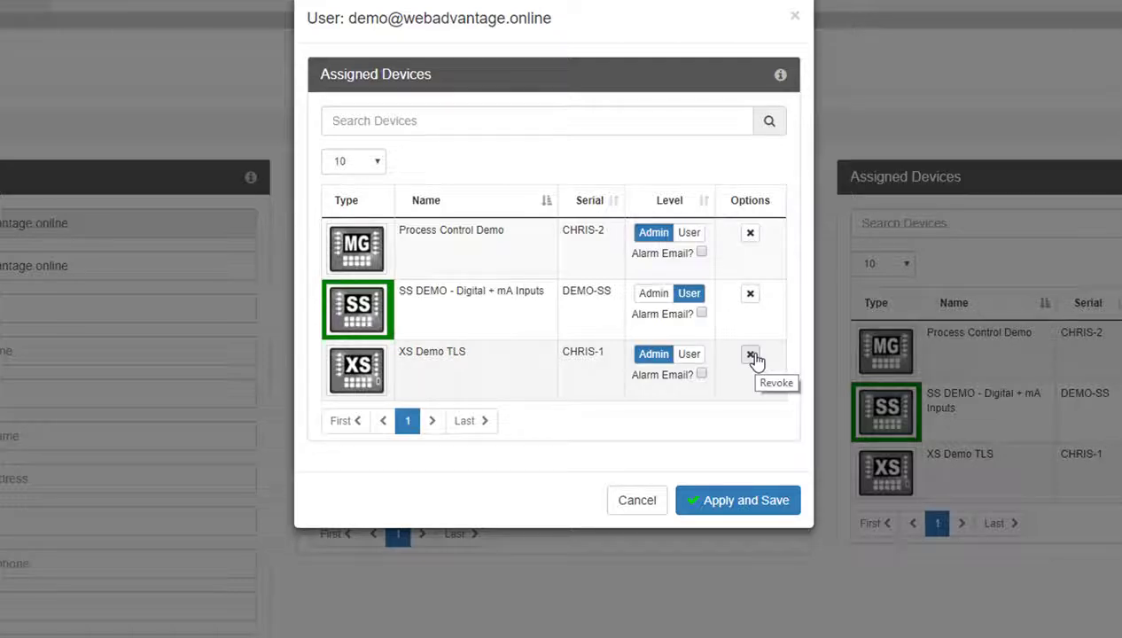
click(751, 357)
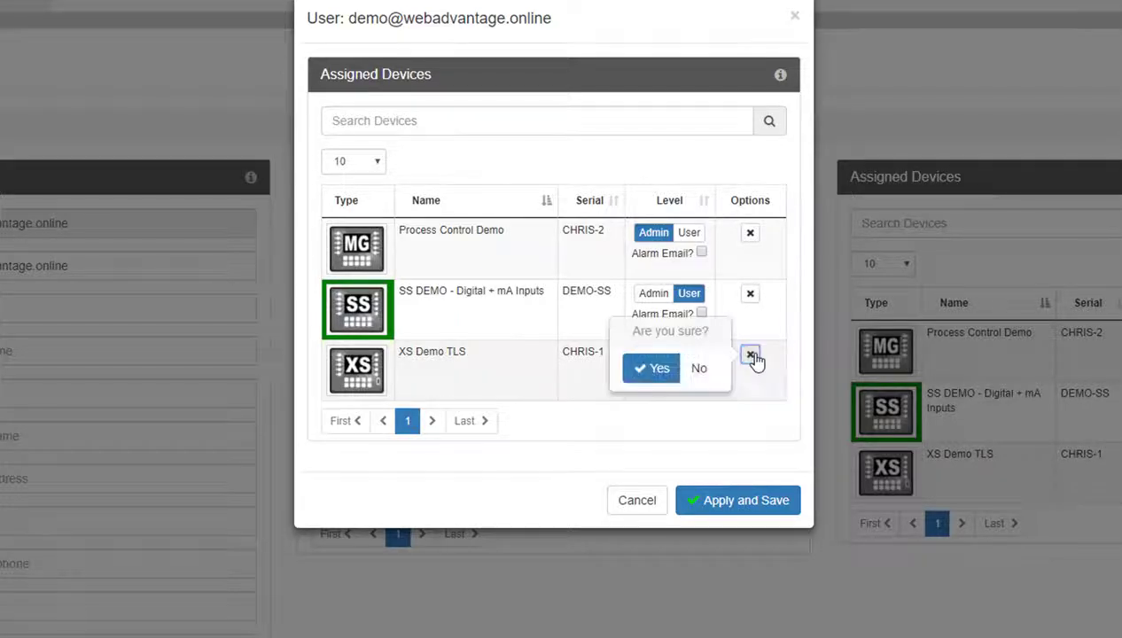
click(655, 369)
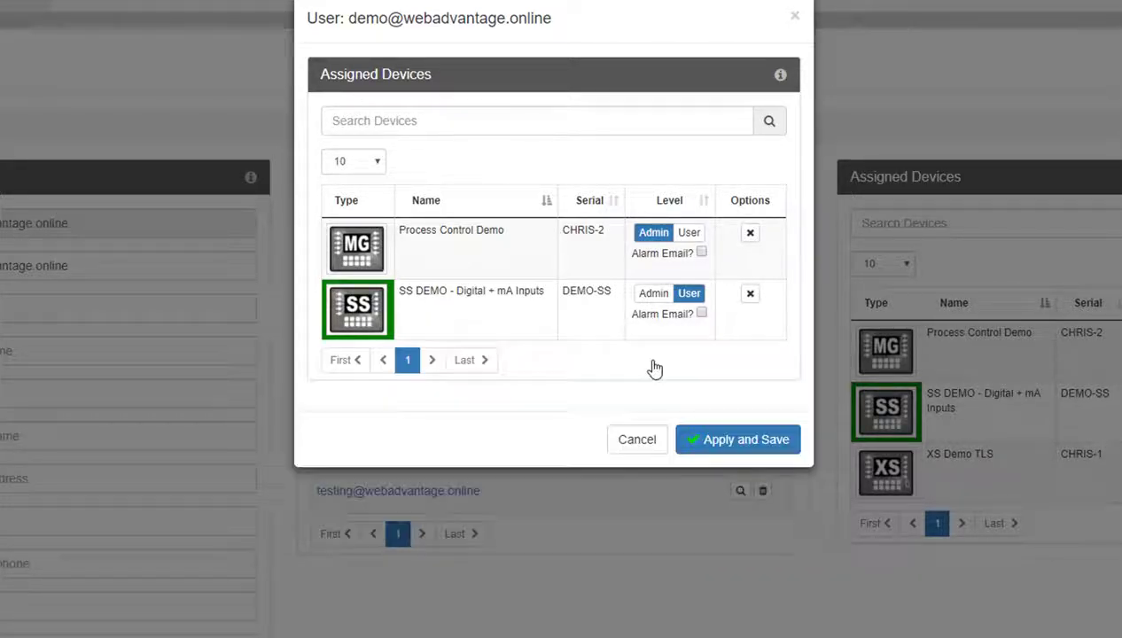
click(700, 448)
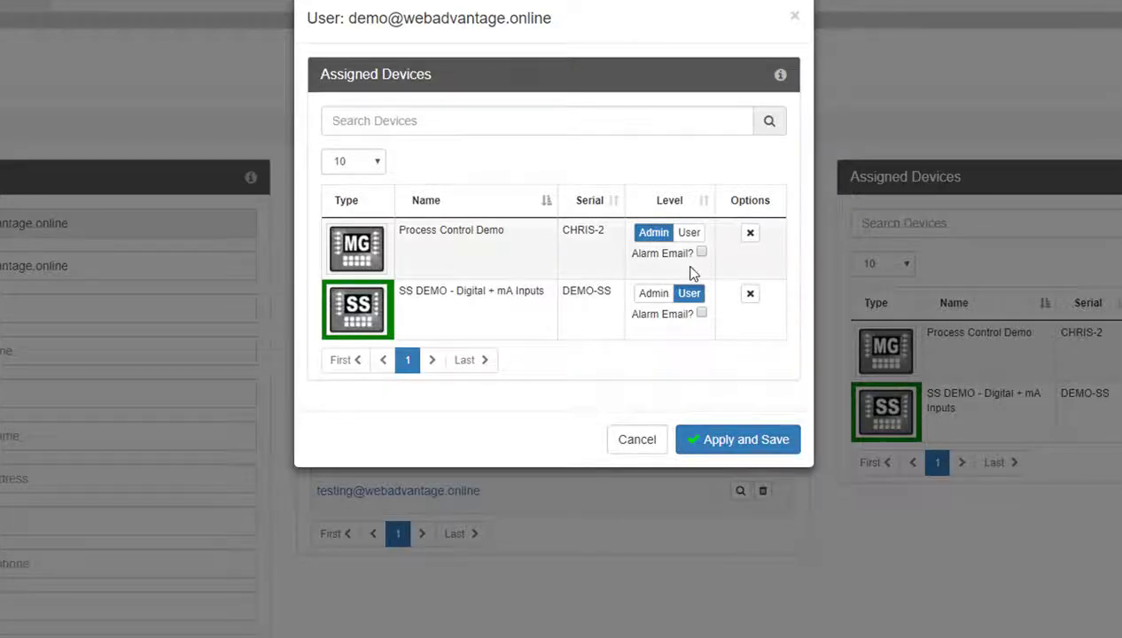
Step: Keep admin level for Process Control Demo and turn on its alarm e-mails
click(684, 234)
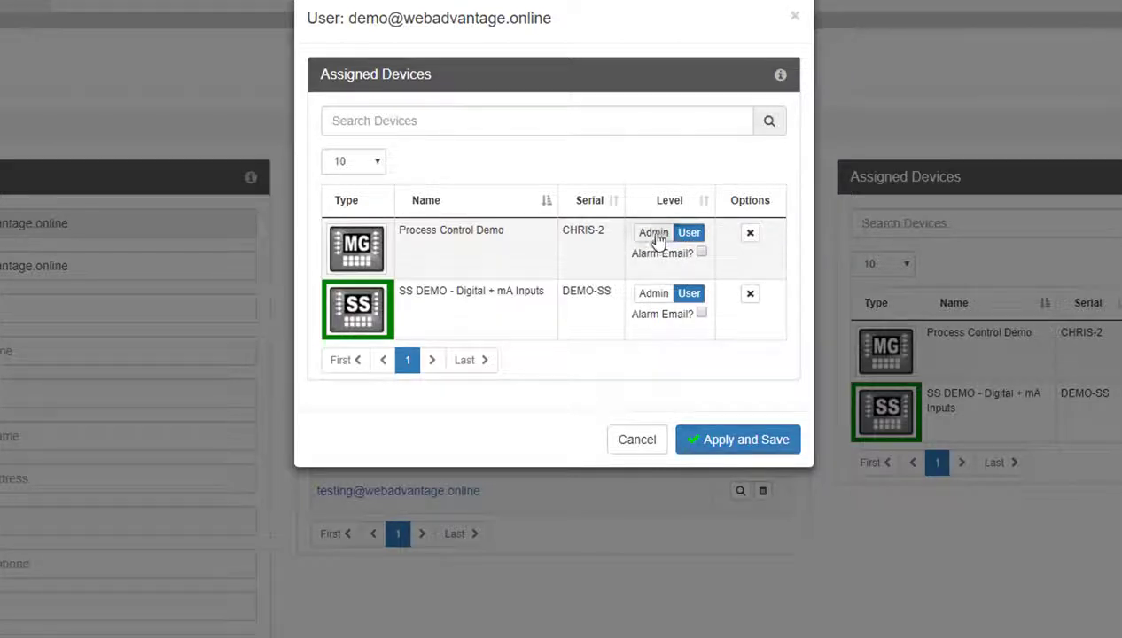
click(653, 234)
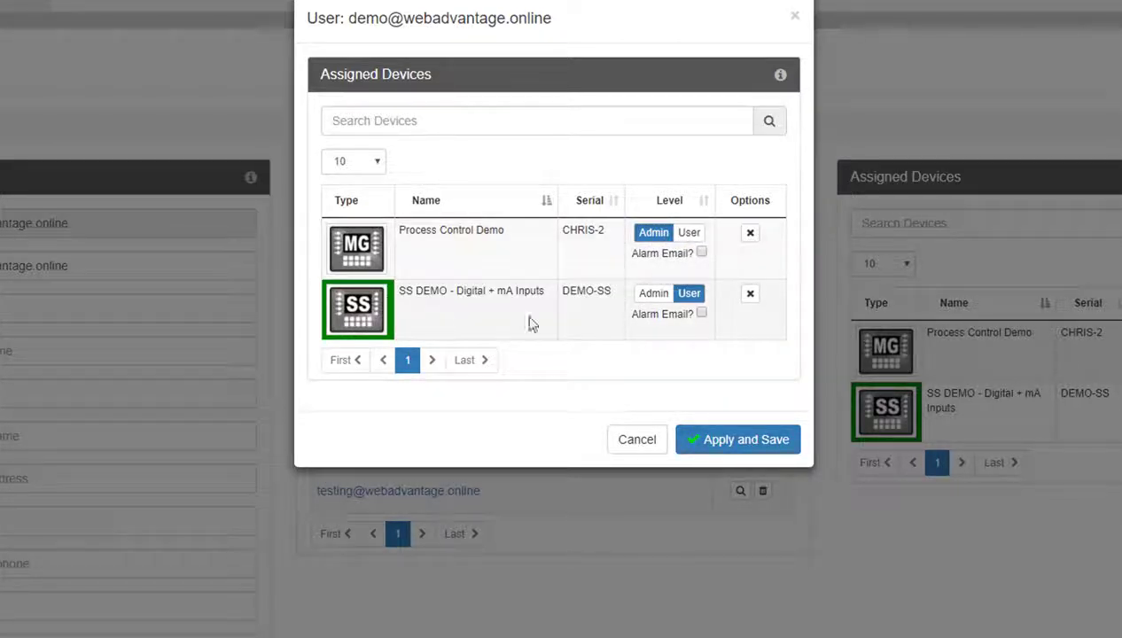
click(701, 253)
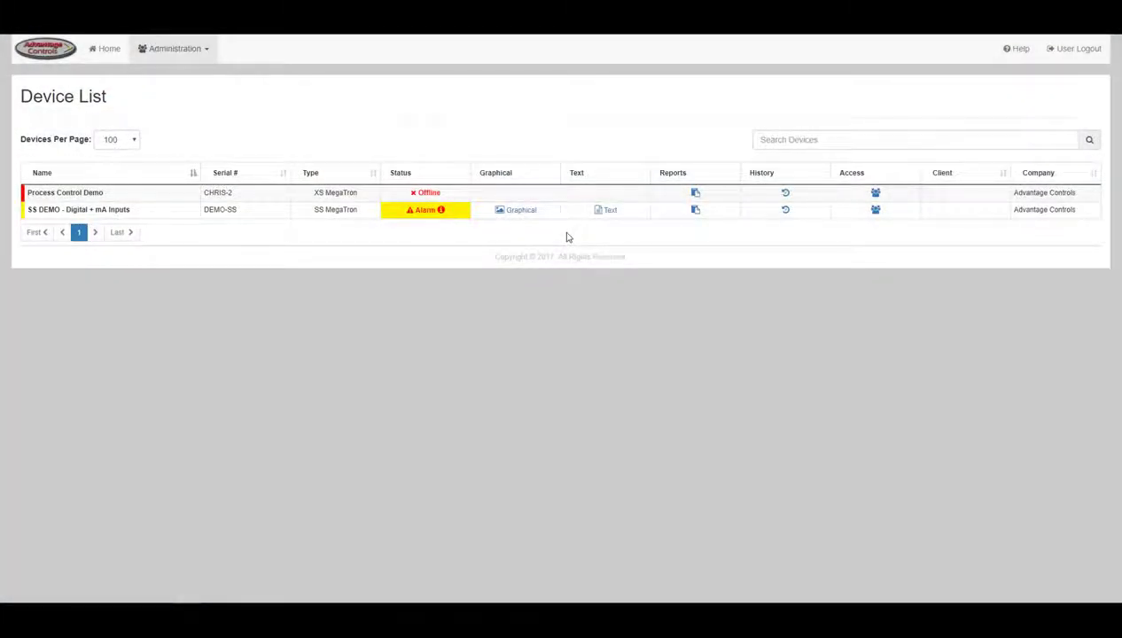
Step: Open Administration > Manage Devices, keeping the alarm follow-up time at 24 hrs and connection alarms Disabled
click(197, 51)
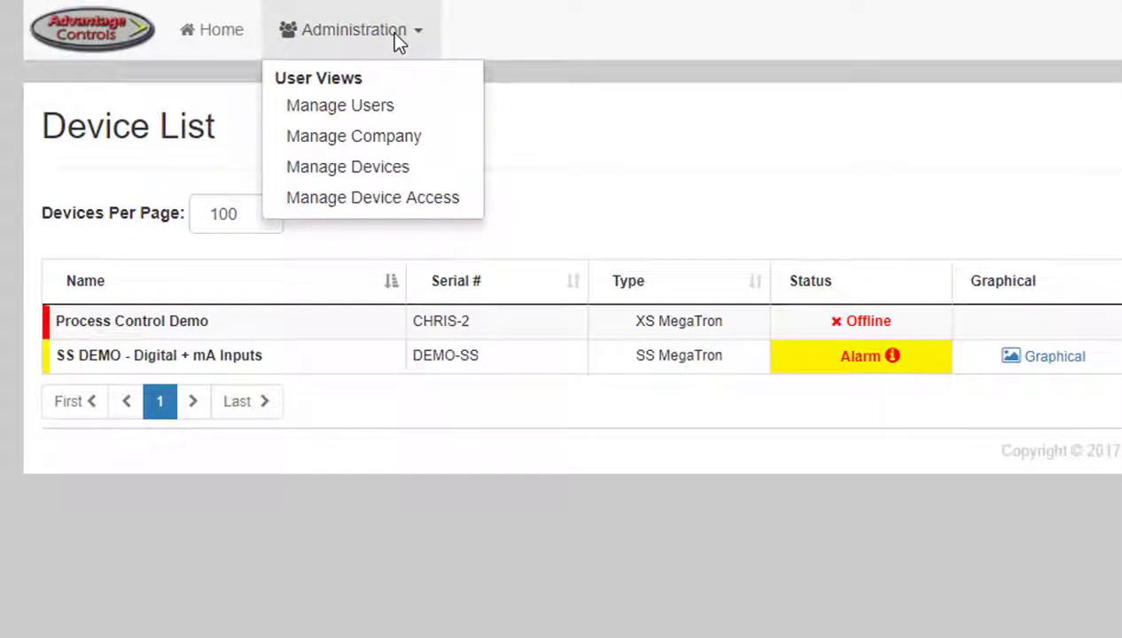
click(392, 172)
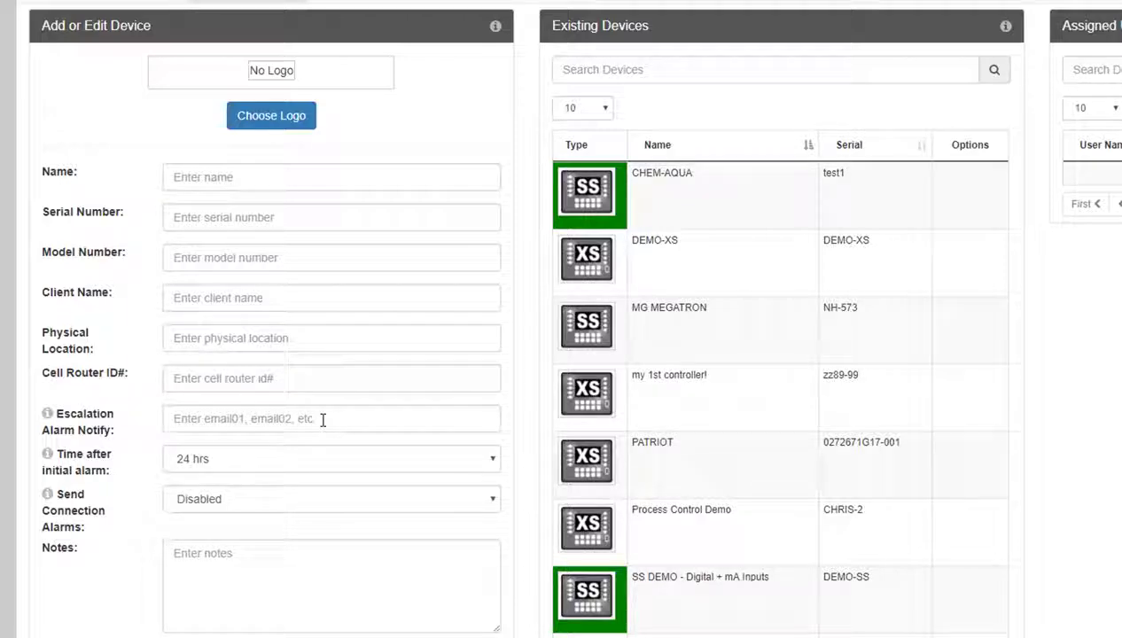
click(322, 468)
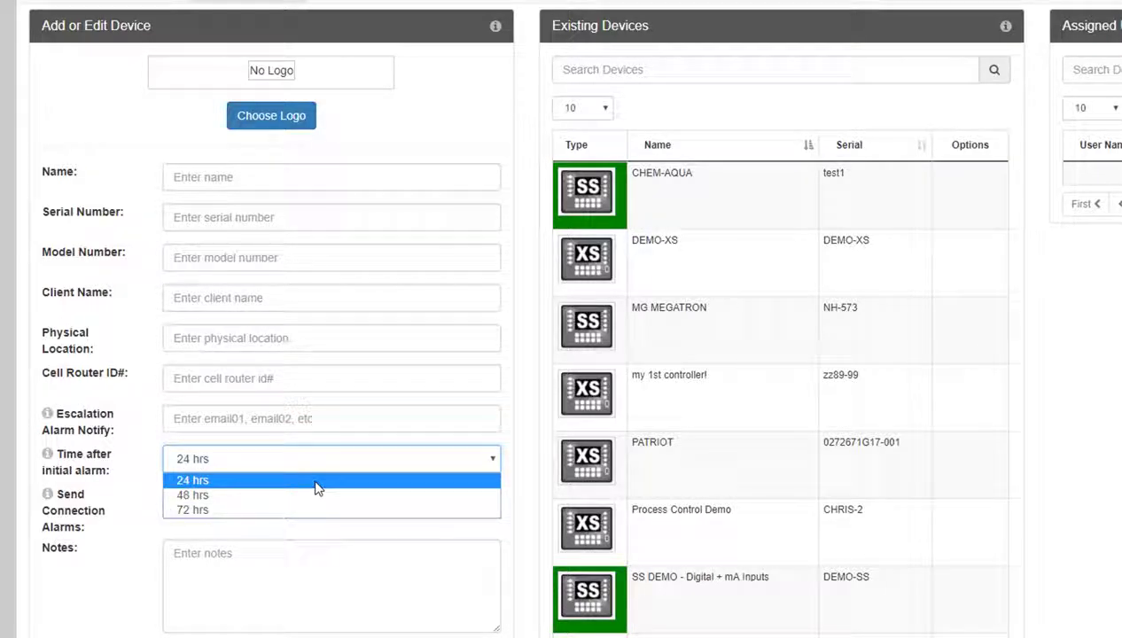
click(318, 486)
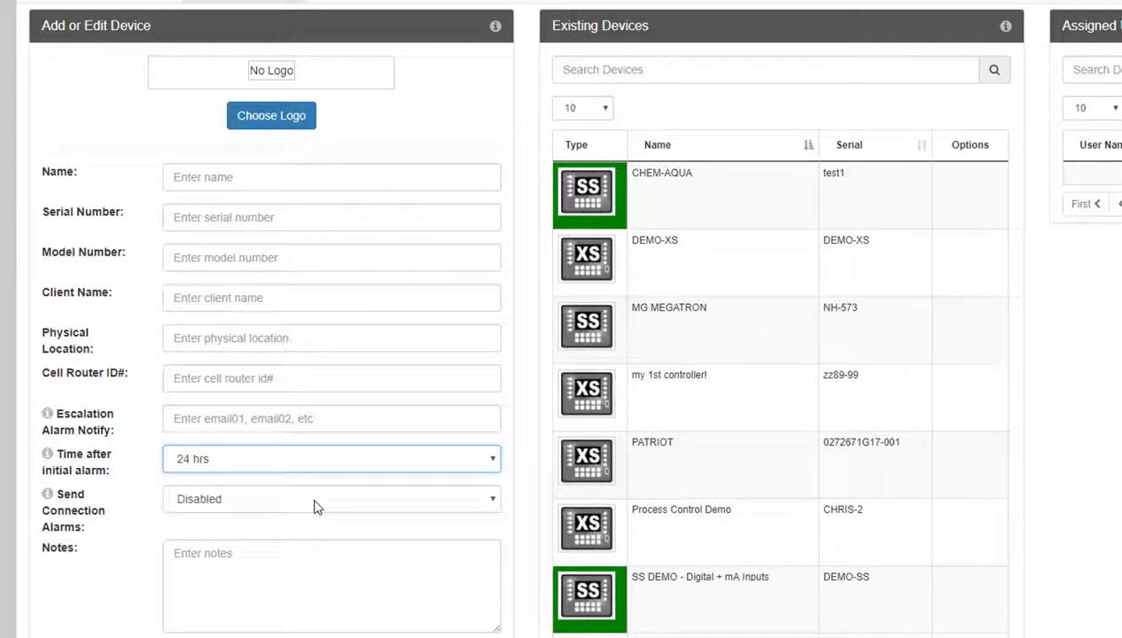
click(315, 502)
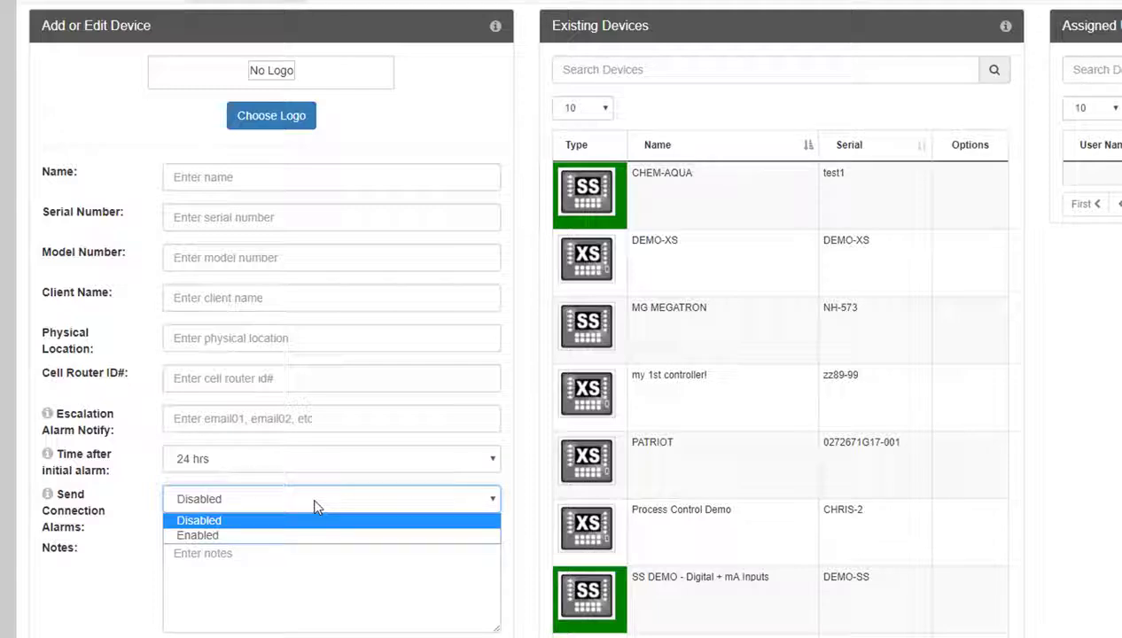
click(317, 502)
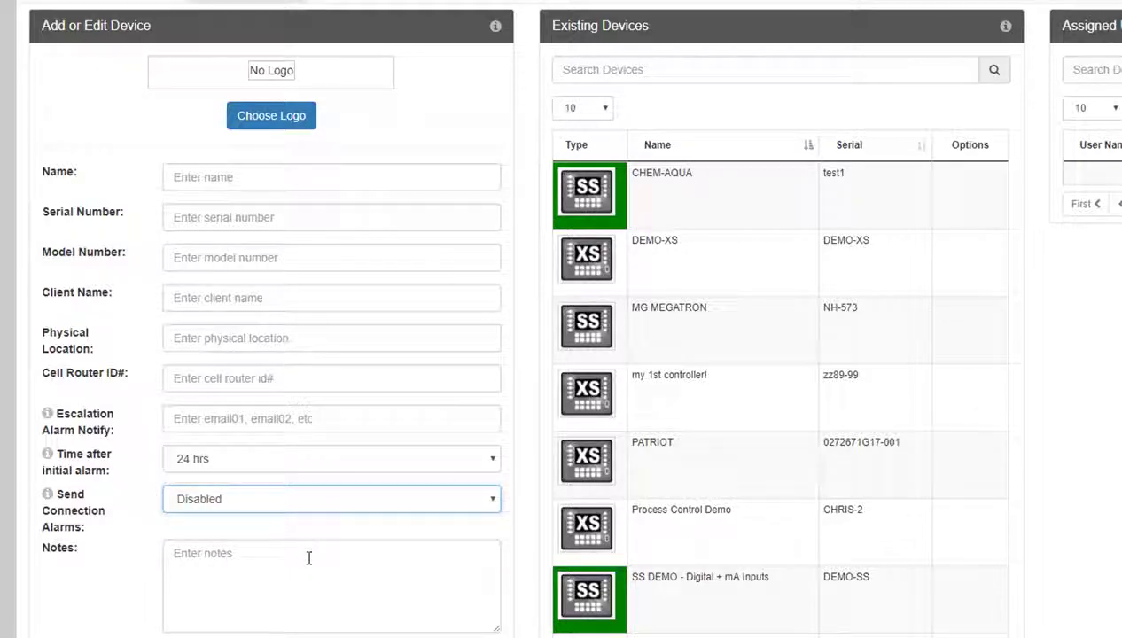
Step: Edit Process Control Demo: give the first user user-level access with alarm e-mails, and cancel removing admin
click(586, 460)
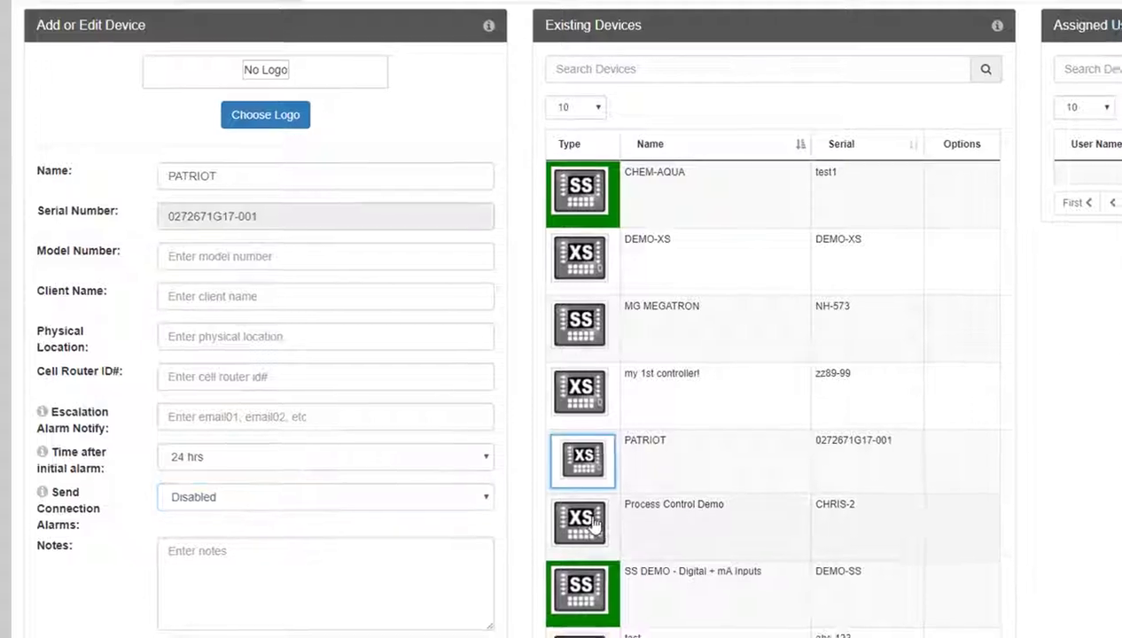
click(594, 522)
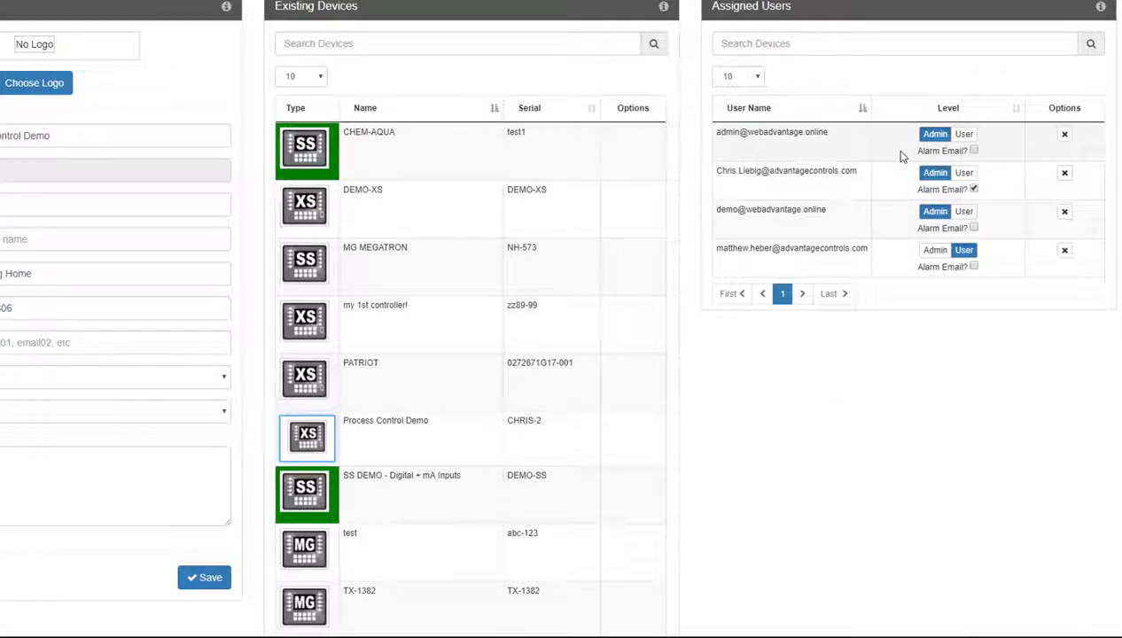
click(964, 135)
click(973, 152)
click(1064, 134)
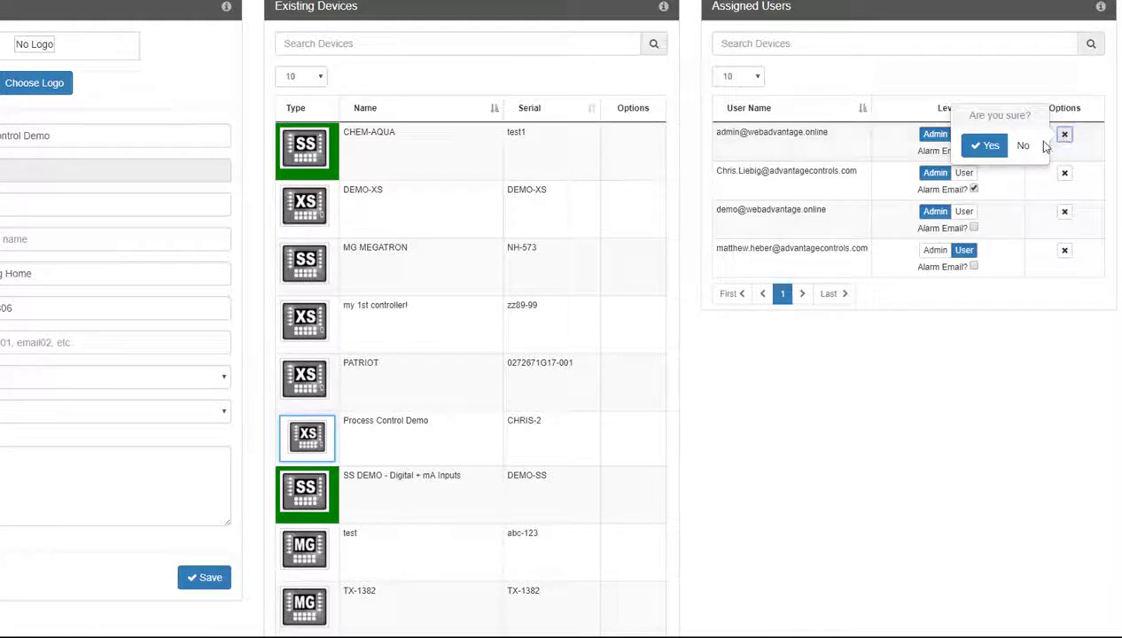
click(855, 390)
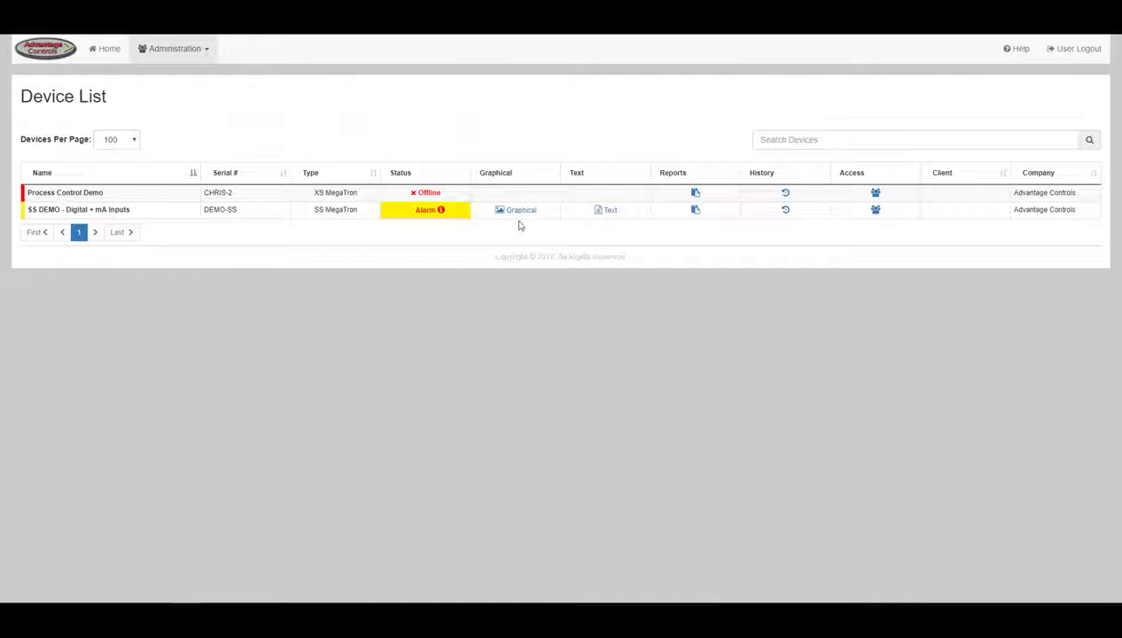
click(195, 50)
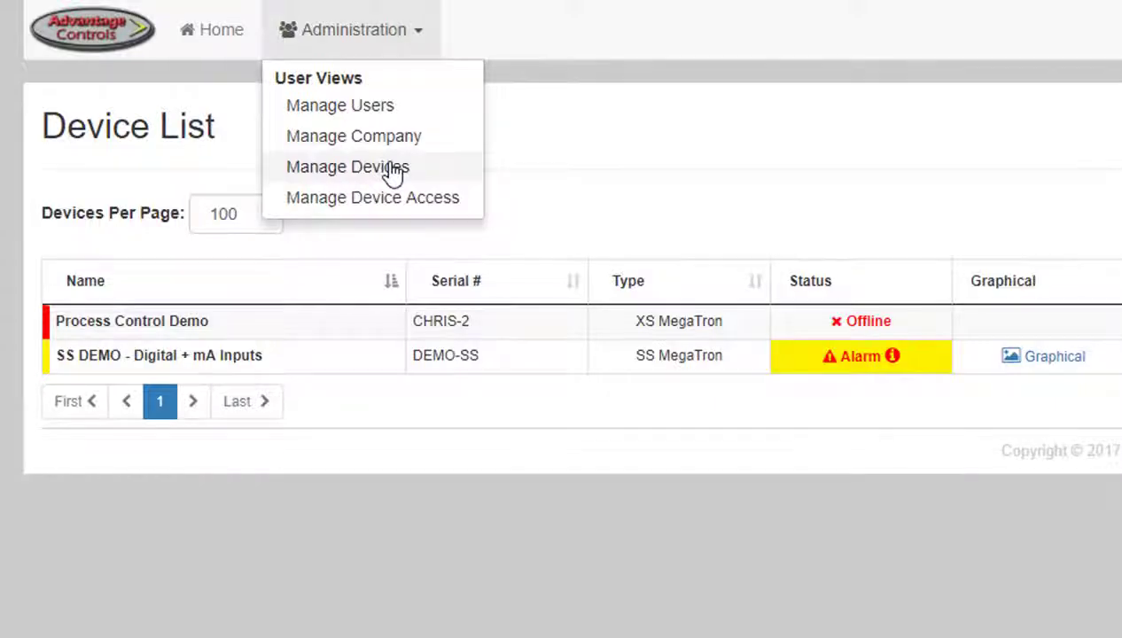
click(392, 171)
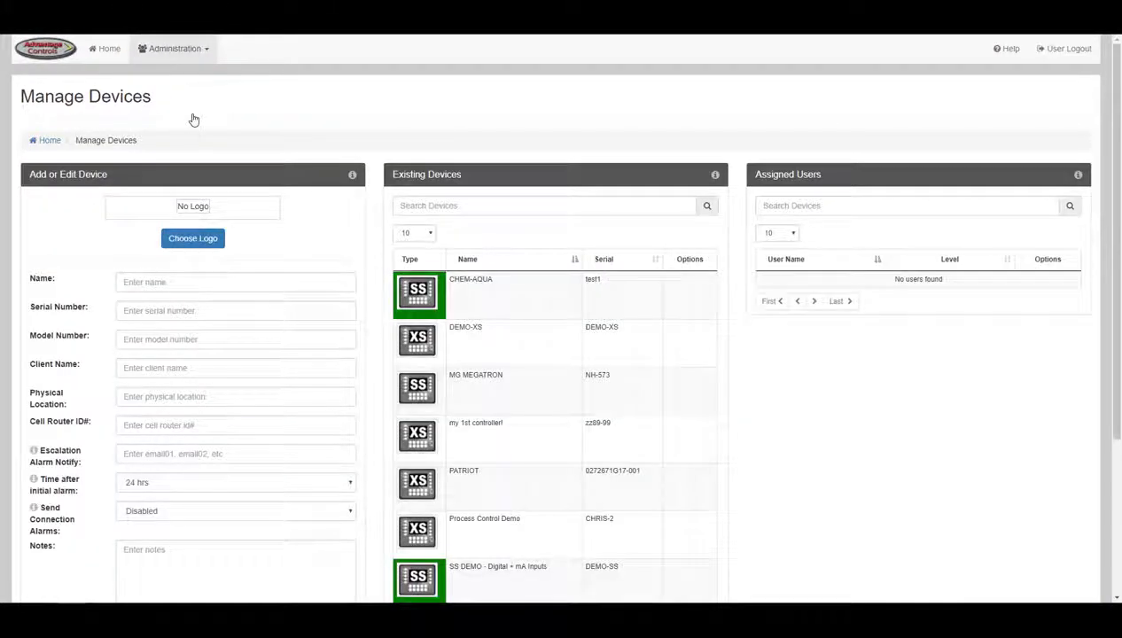
scroll(194, 119, down, 2)
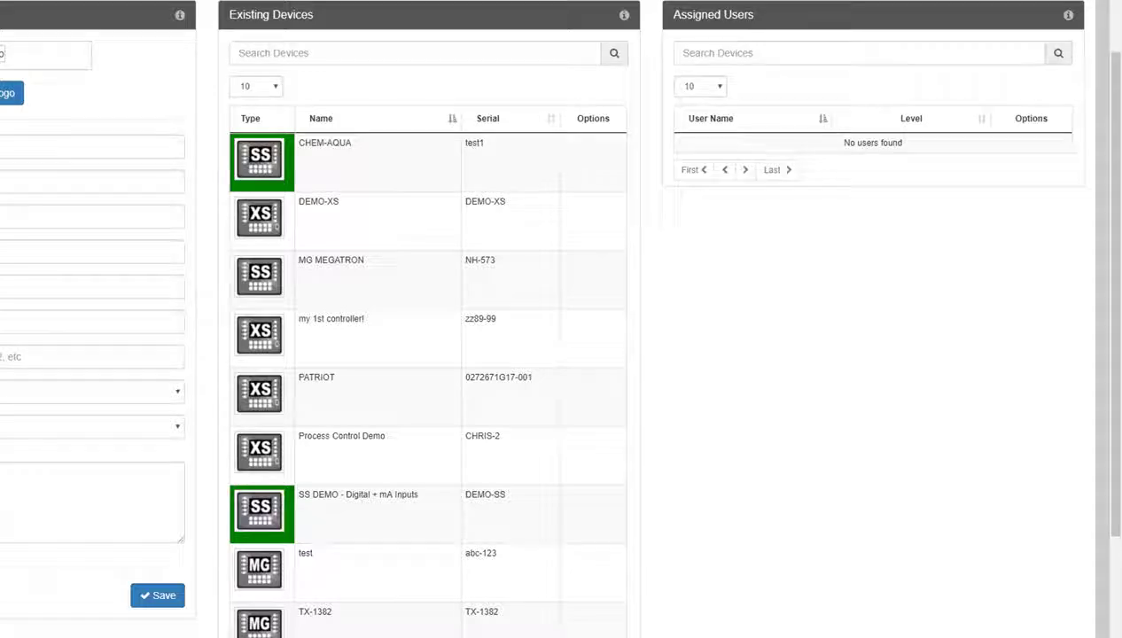
click(263, 453)
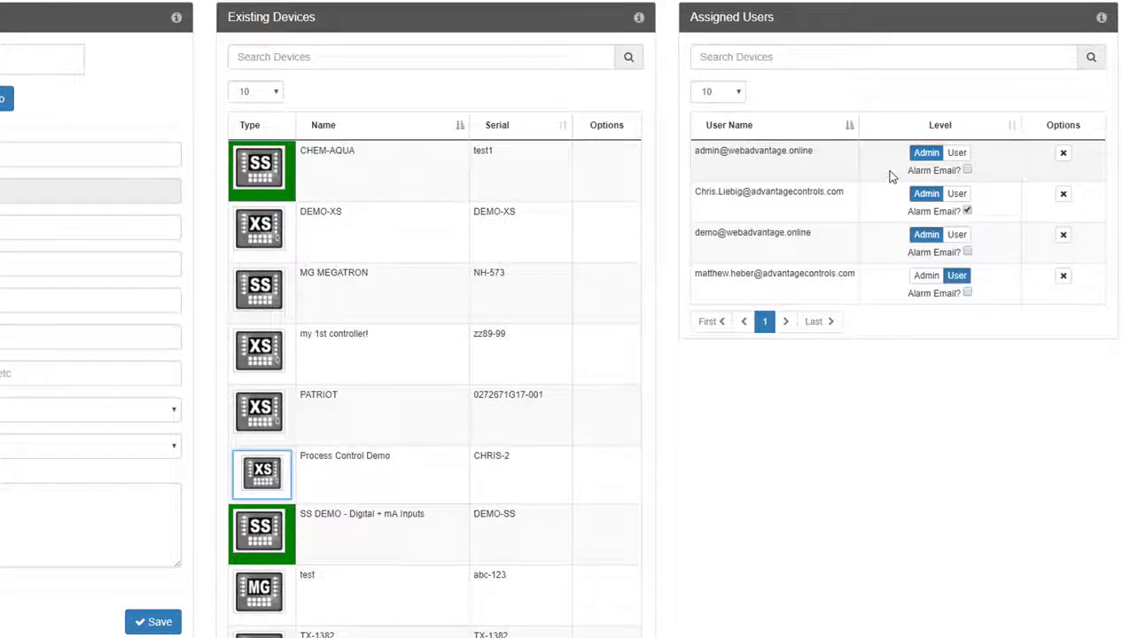
click(960, 155)
click(926, 152)
click(1064, 158)
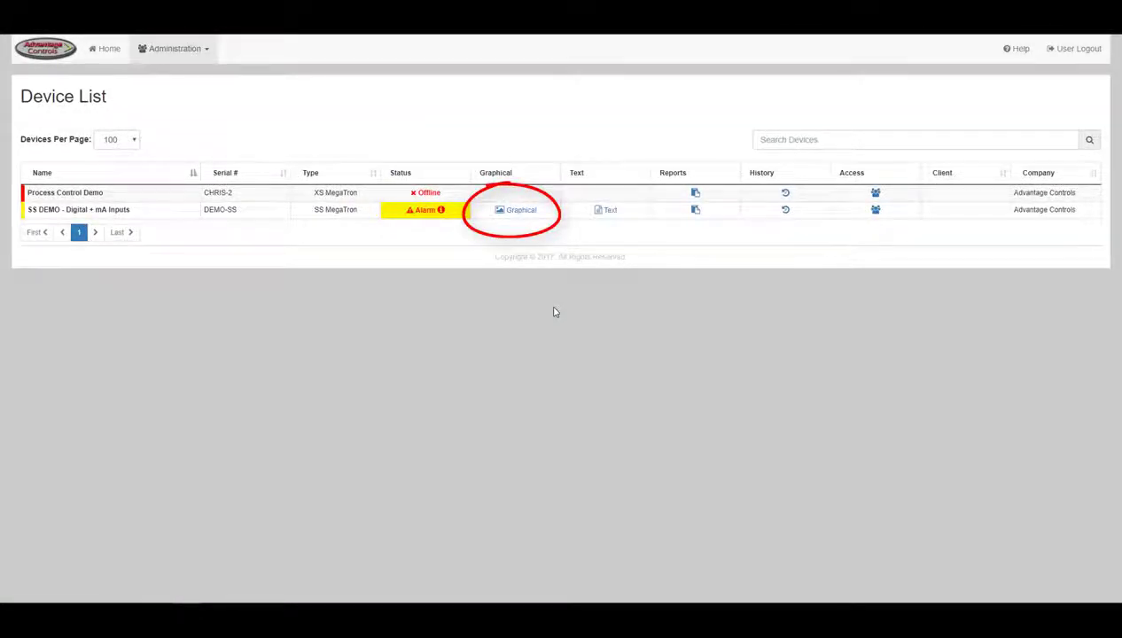
Step: Open SS DEMO's graphical view and its Configure / General settings page
click(521, 210)
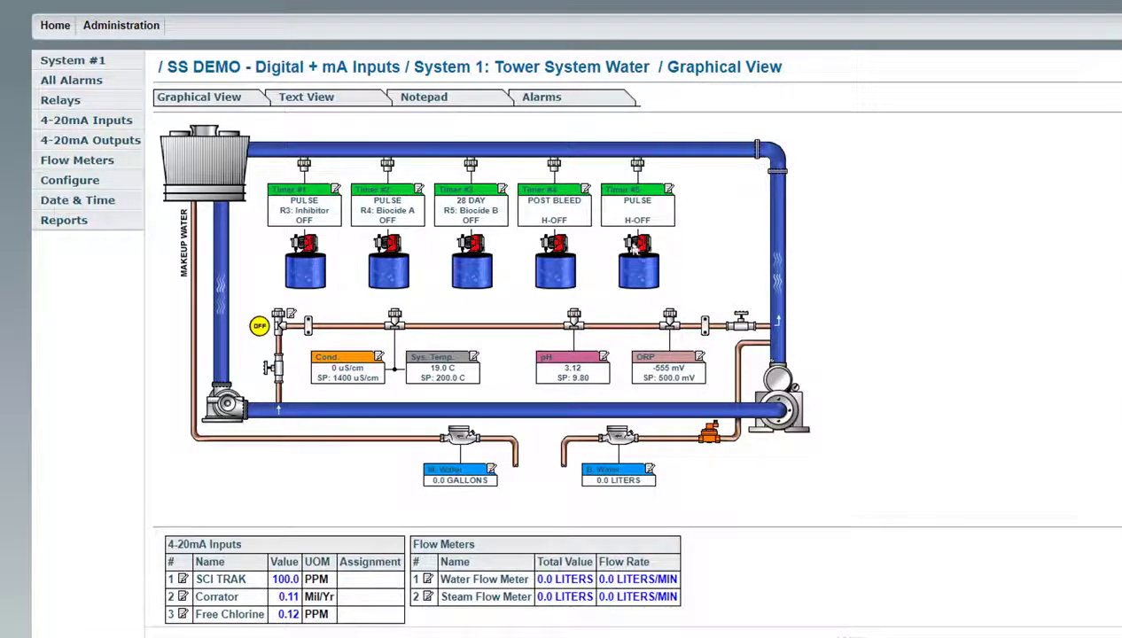
click(70, 180)
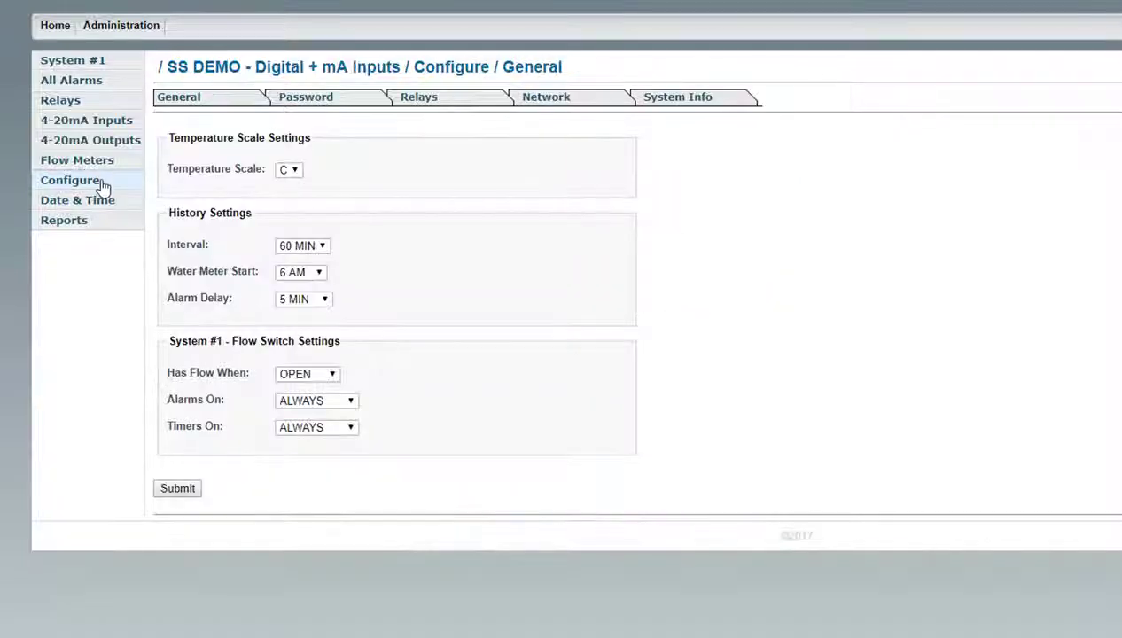
Step: On the Password tab, restore the controller user password, leave Timers/Customize/Alarms access unchanged, and submit
click(313, 107)
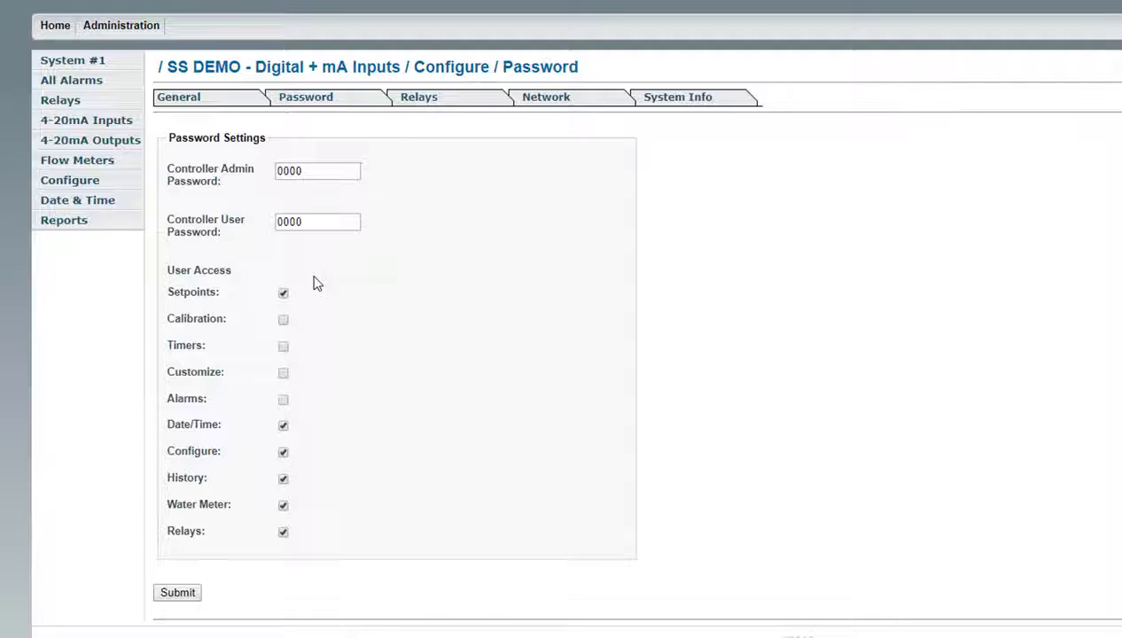
drag(309, 222, 258, 228)
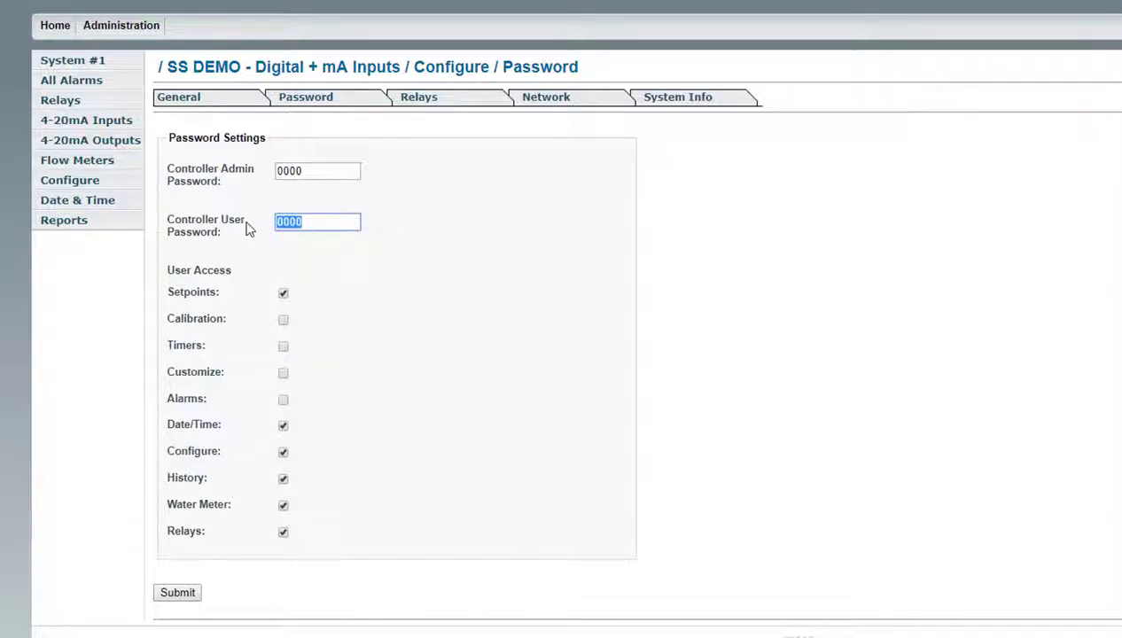
text(1234)
click(282, 347)
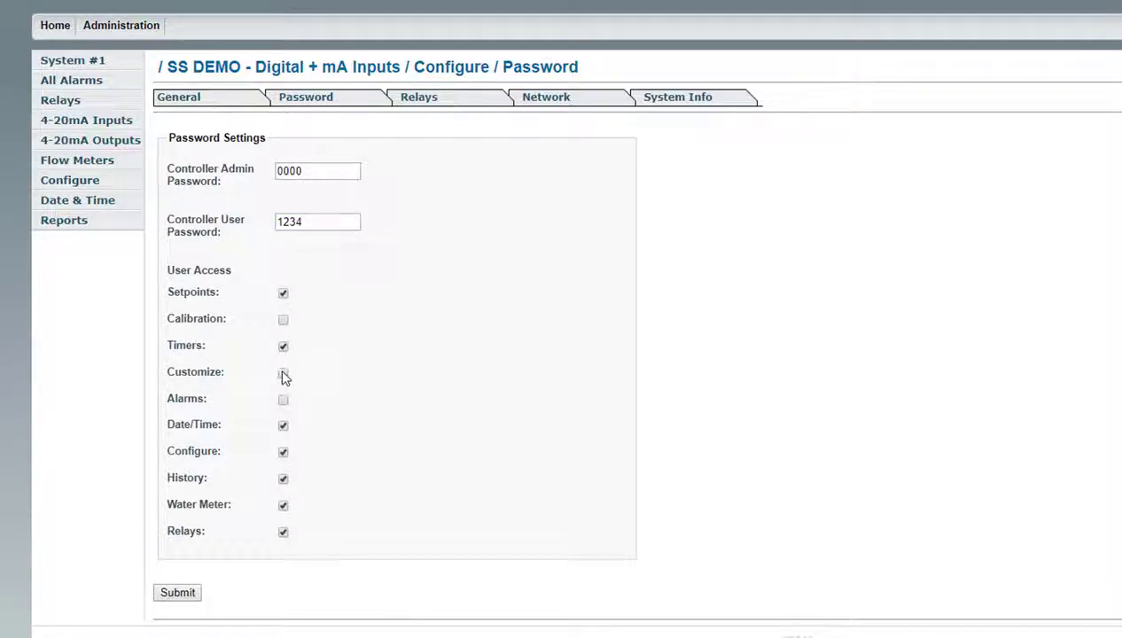
click(283, 373)
click(283, 399)
click(283, 373)
click(282, 347)
drag(306, 222, 245, 220)
text(0000)
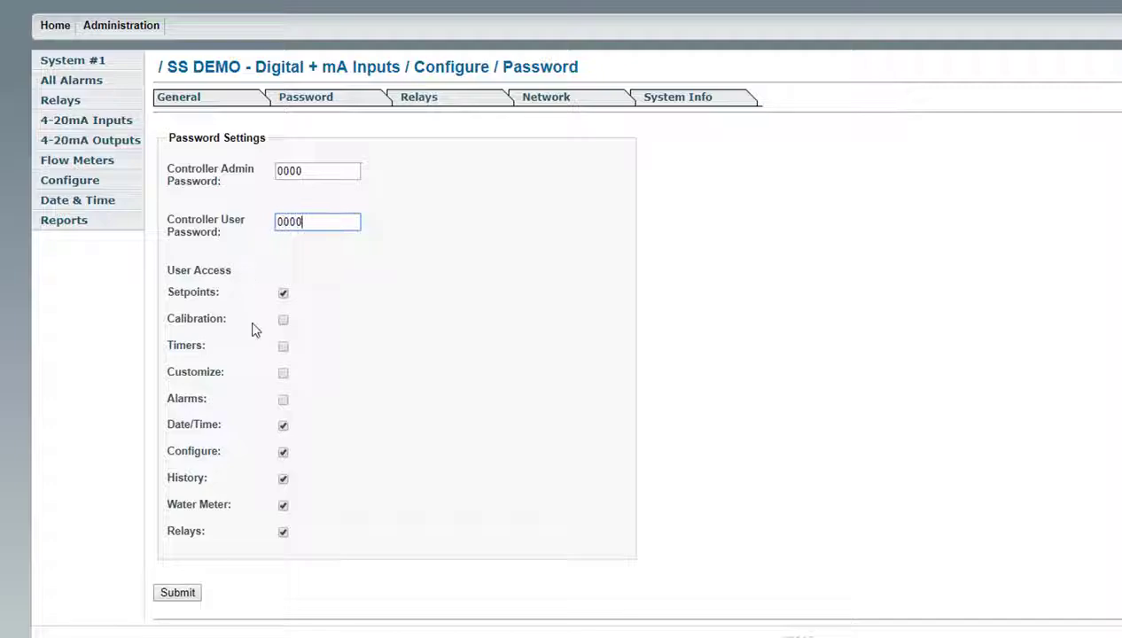
click(185, 597)
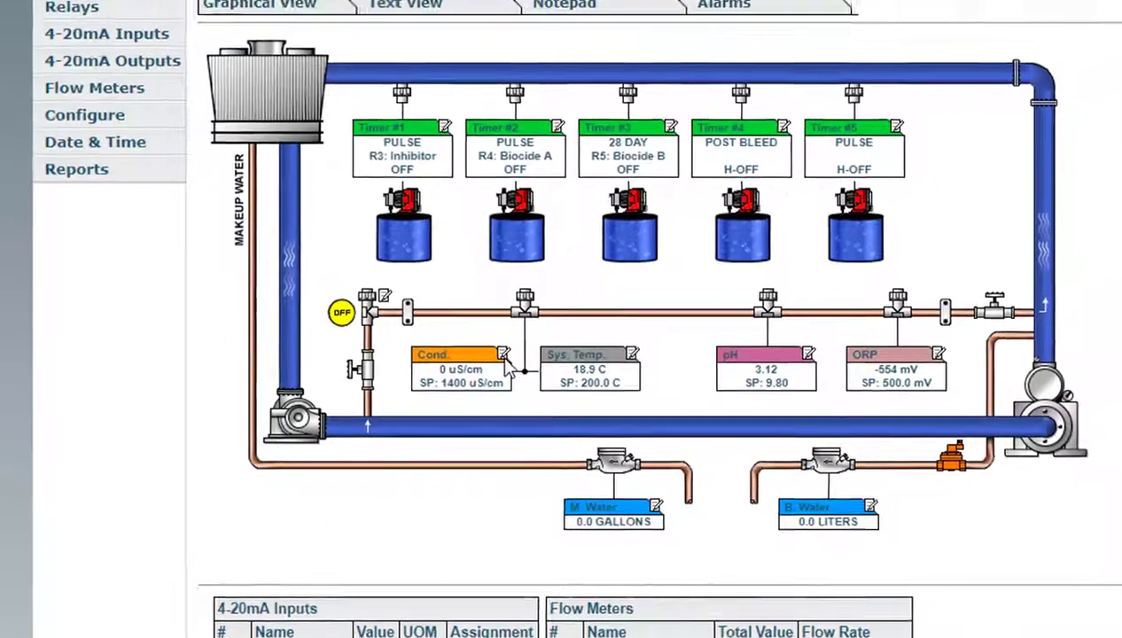
Step: Open the Cond. settings and keep the low alarm set to DISP/REM
click(525, 342)
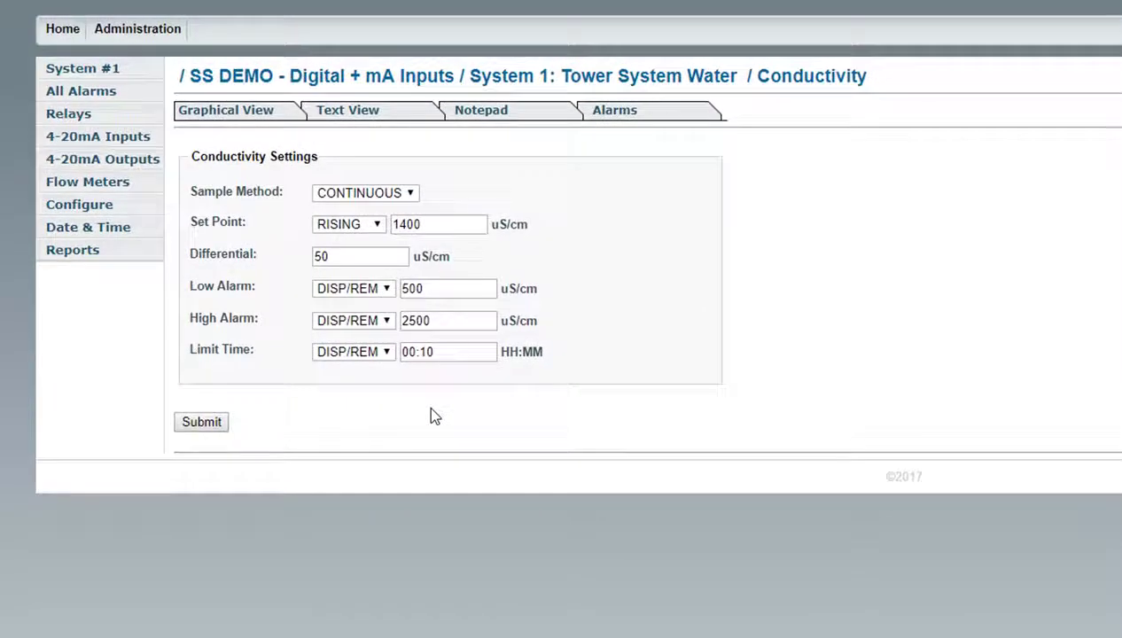
click(385, 294)
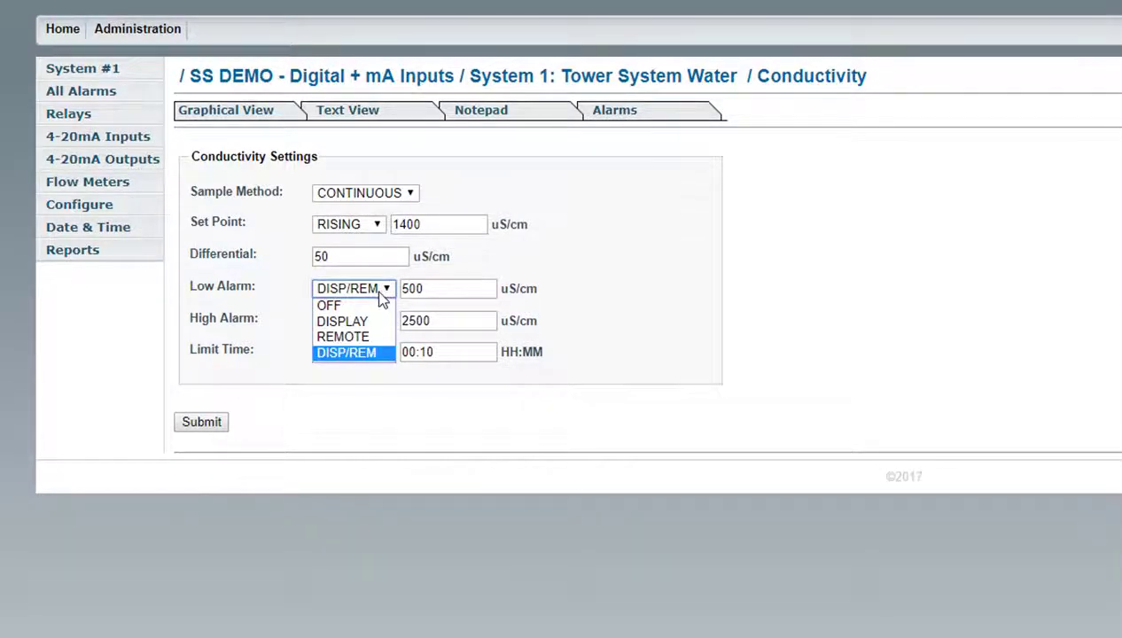
click(374, 353)
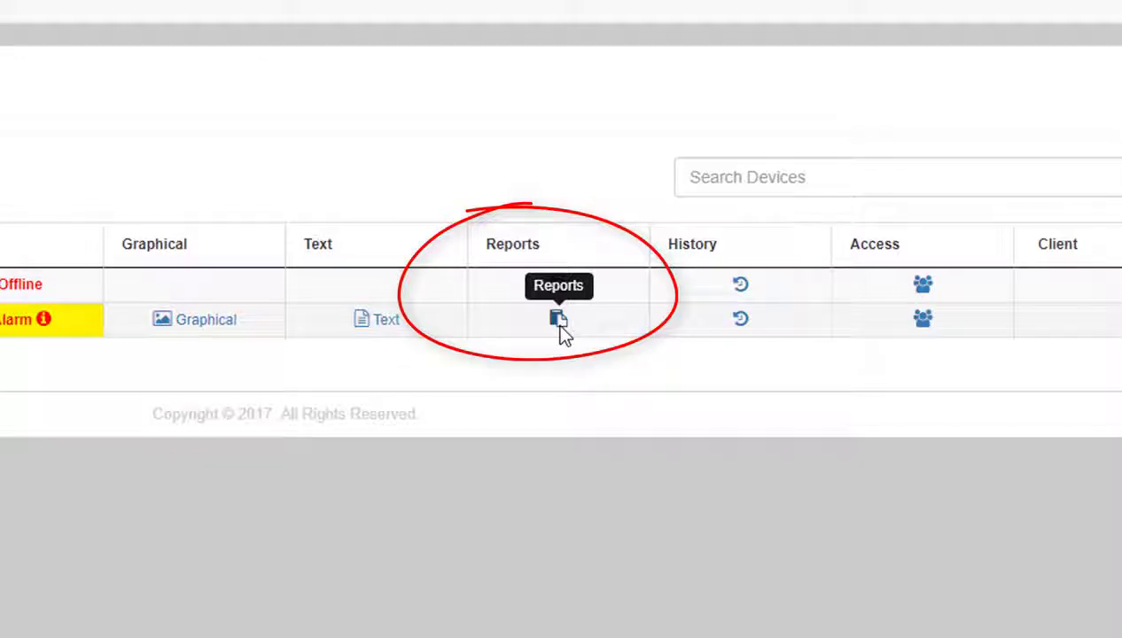
Step: Open SS DEMO's History and Reports, start a New Report, and view the name and permission fields
click(557, 319)
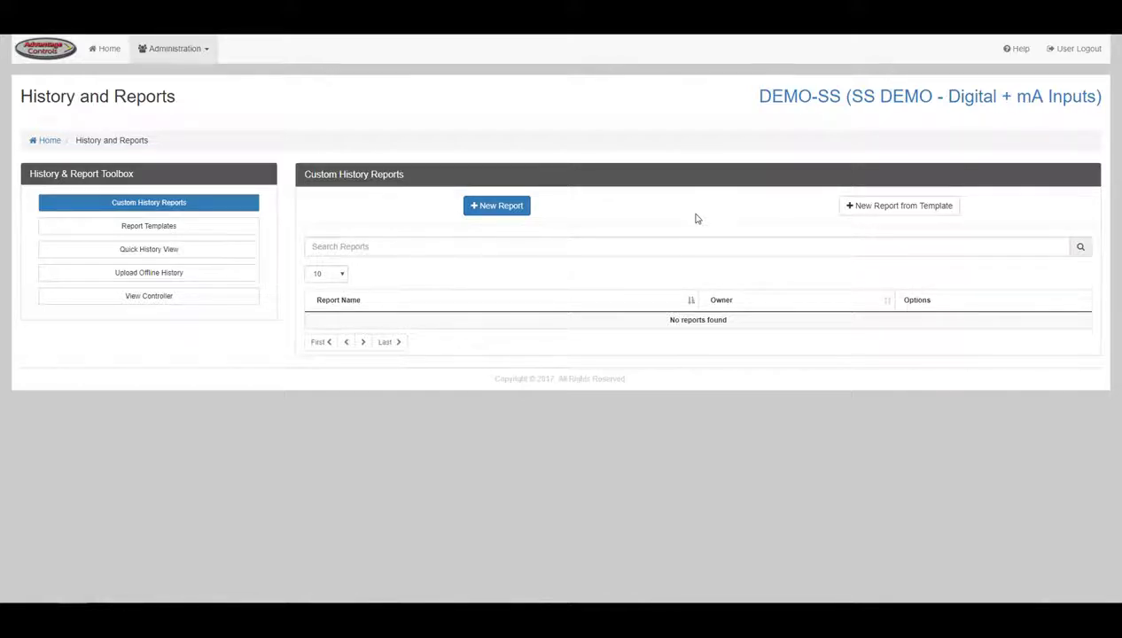
click(496, 204)
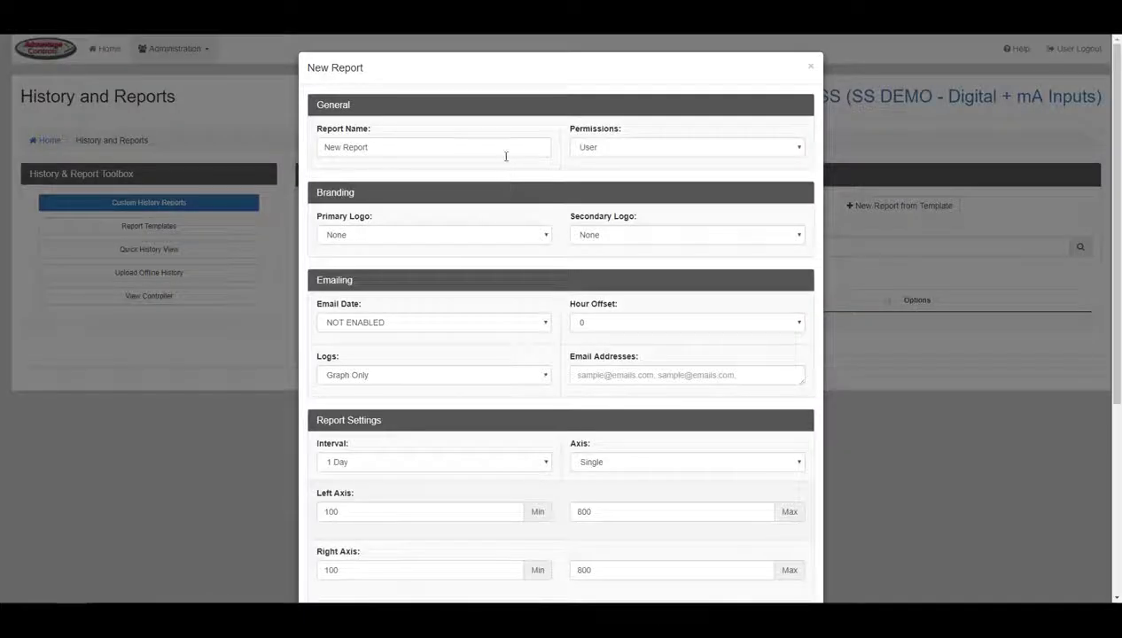
click(506, 151)
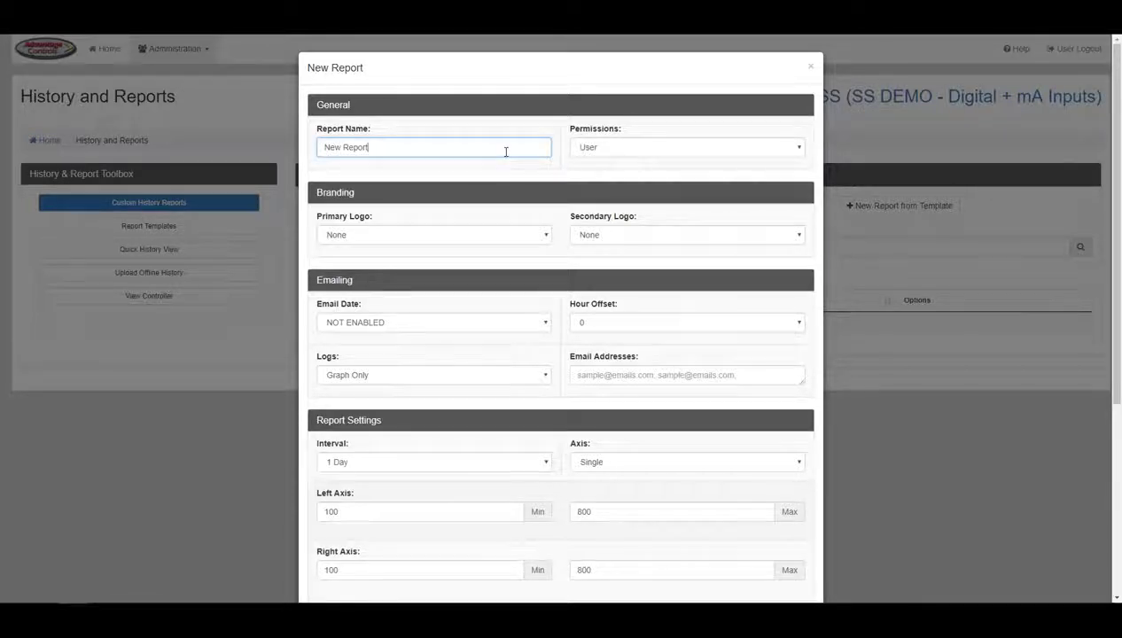
click(590, 151)
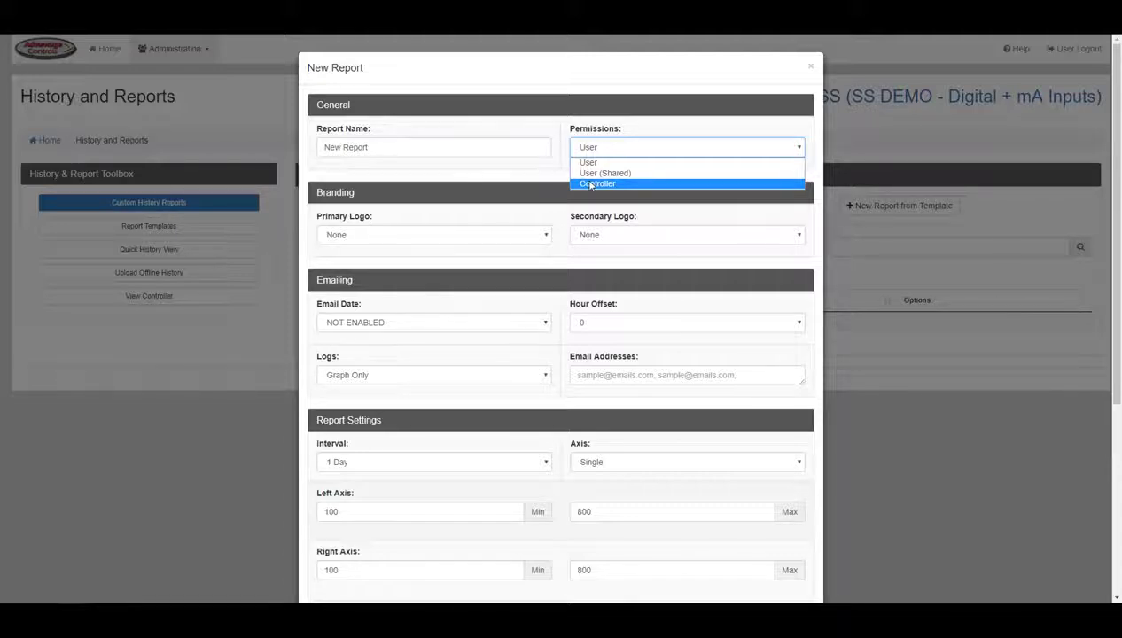
Step: Keep report permission User with no primary or secondary logo
click(556, 178)
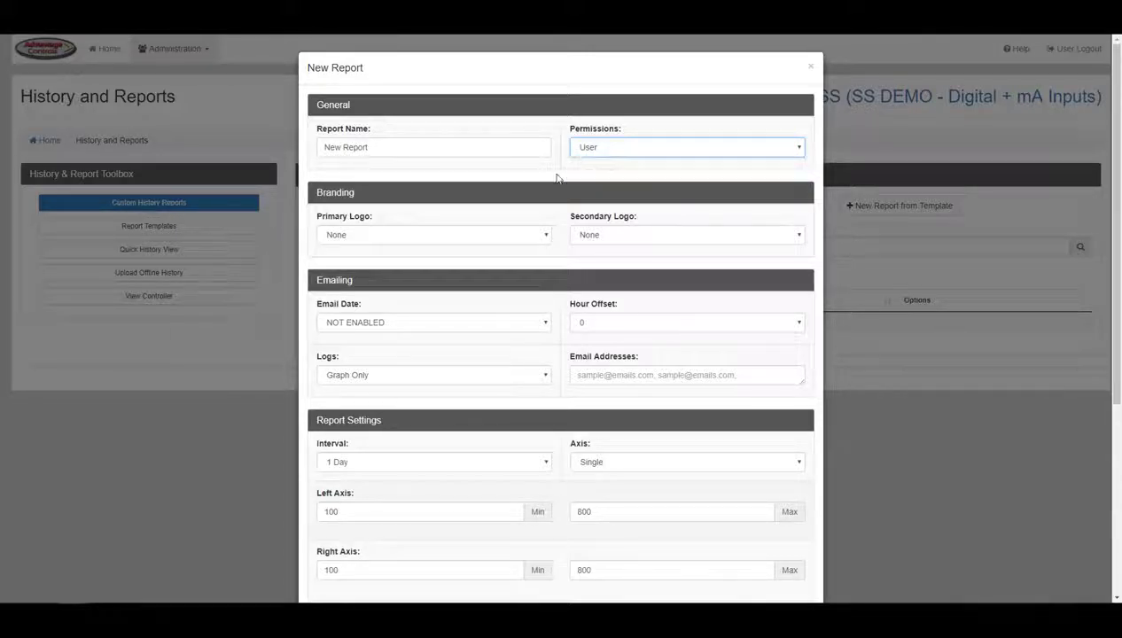
click(546, 235)
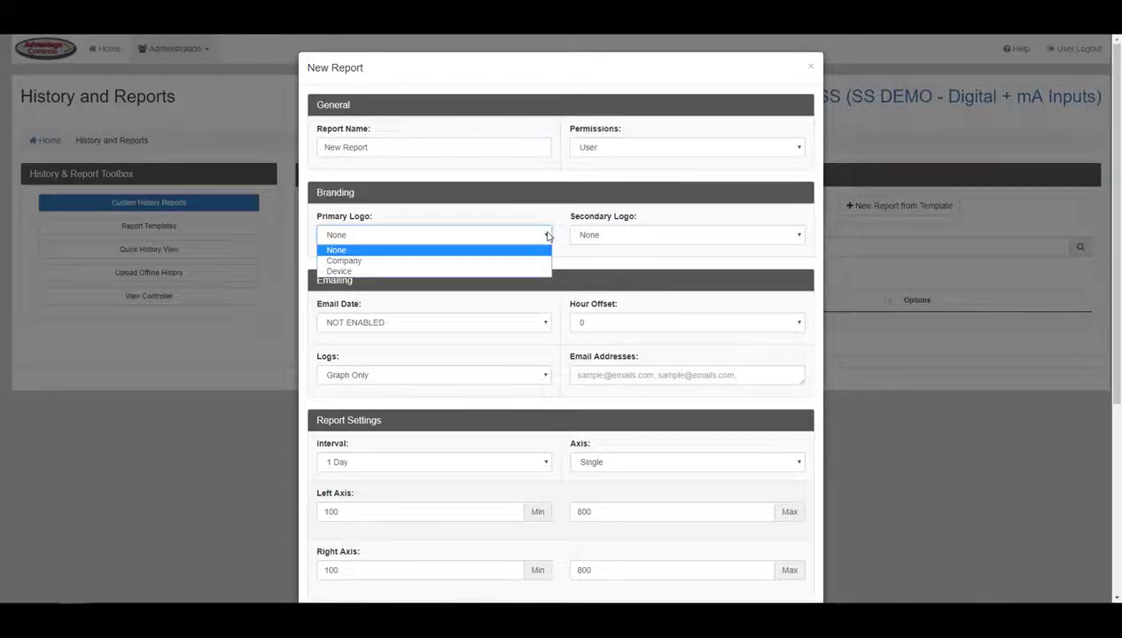
click(543, 251)
click(596, 238)
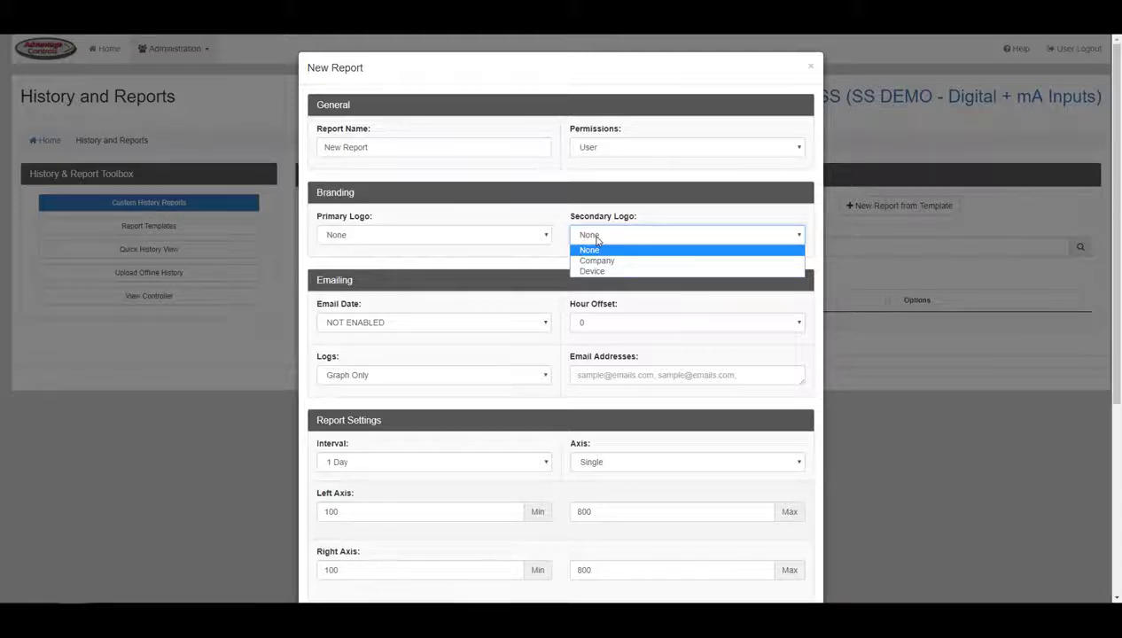
click(596, 239)
Step: Email the report from 2017-08-16 with hour offset 8 and Graph Only logs
scroll(558, 248, down, 2)
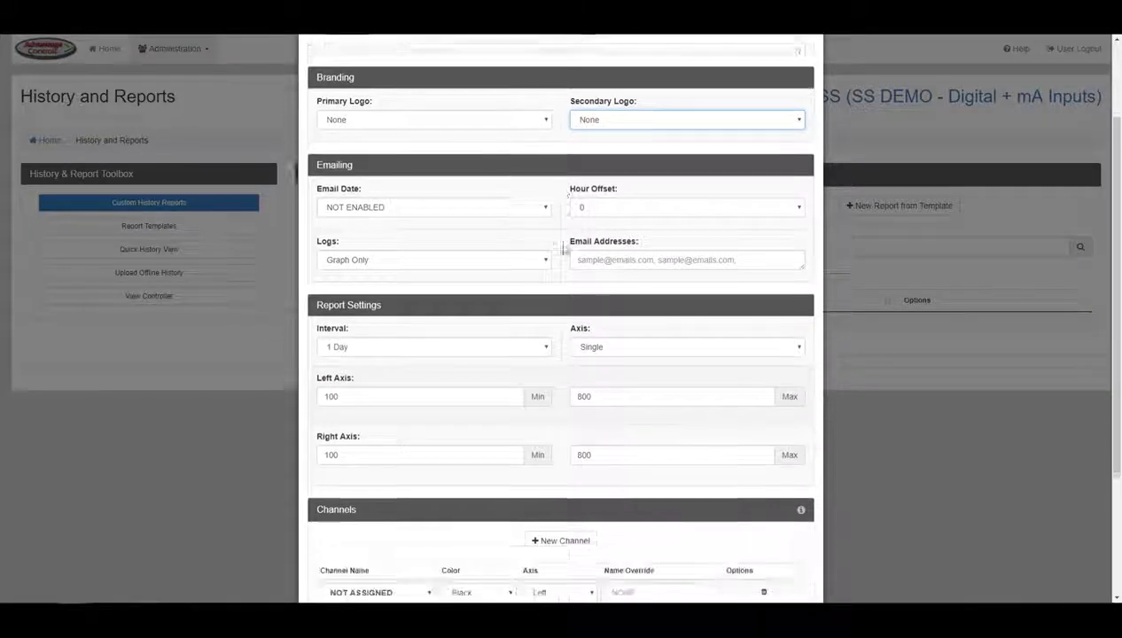
scroll(561, 250, down, 1)
click(542, 152)
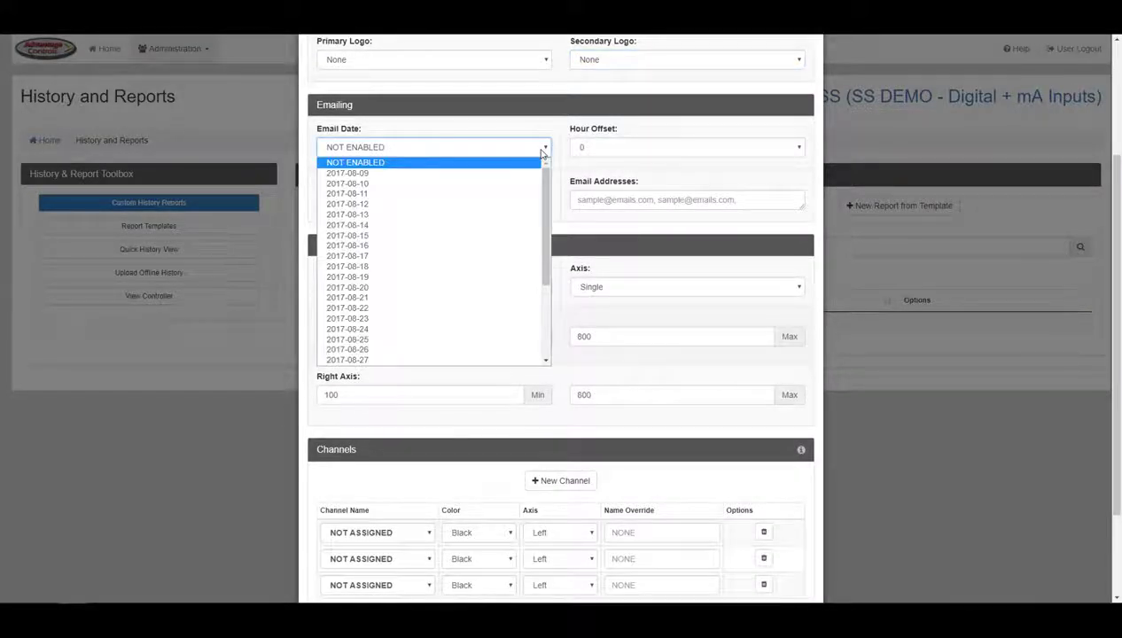
click(350, 246)
click(600, 153)
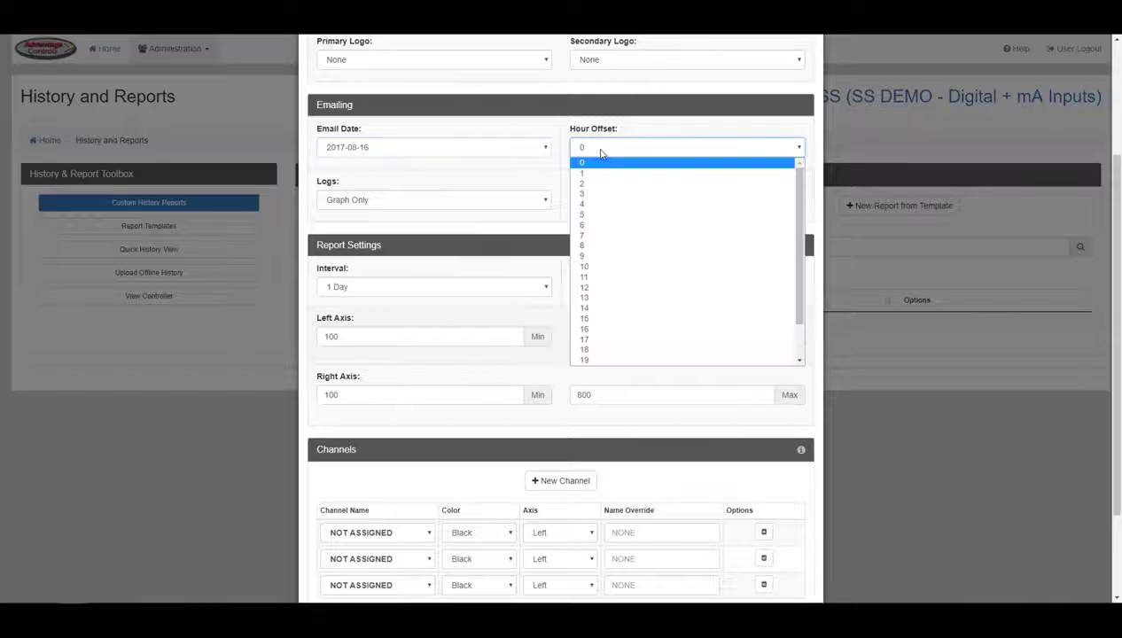
click(592, 245)
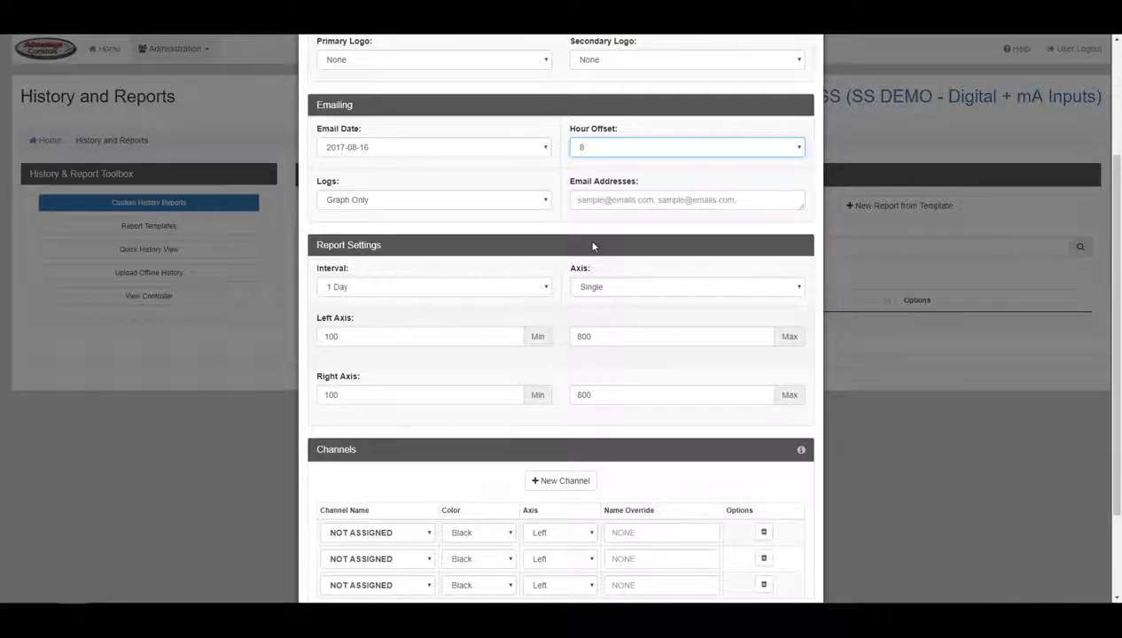
click(532, 209)
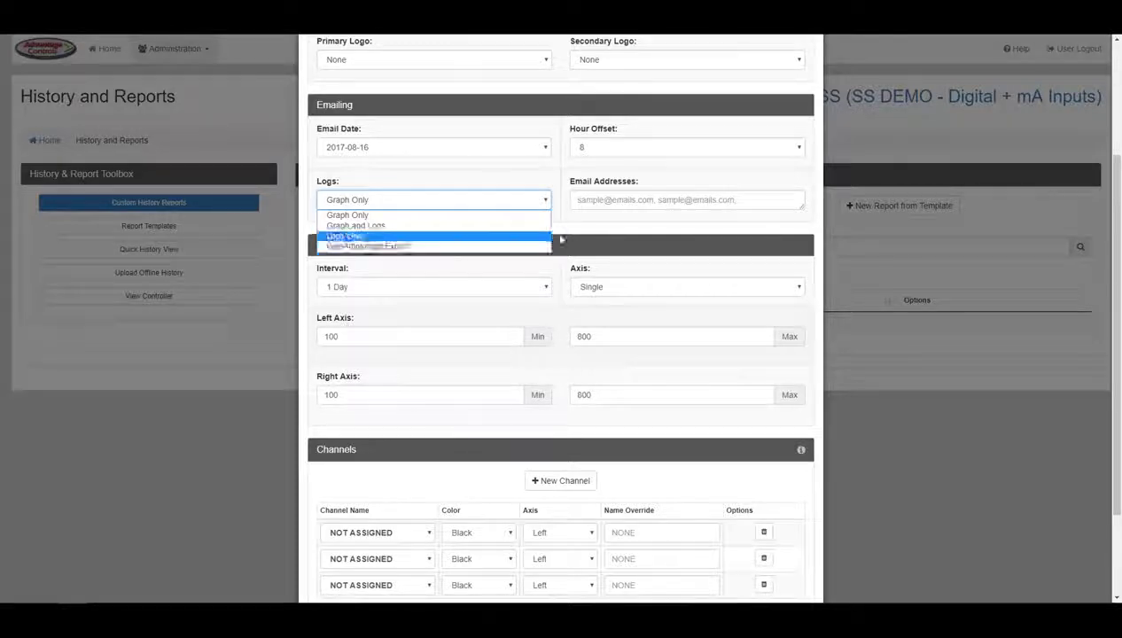
click(565, 226)
click(606, 200)
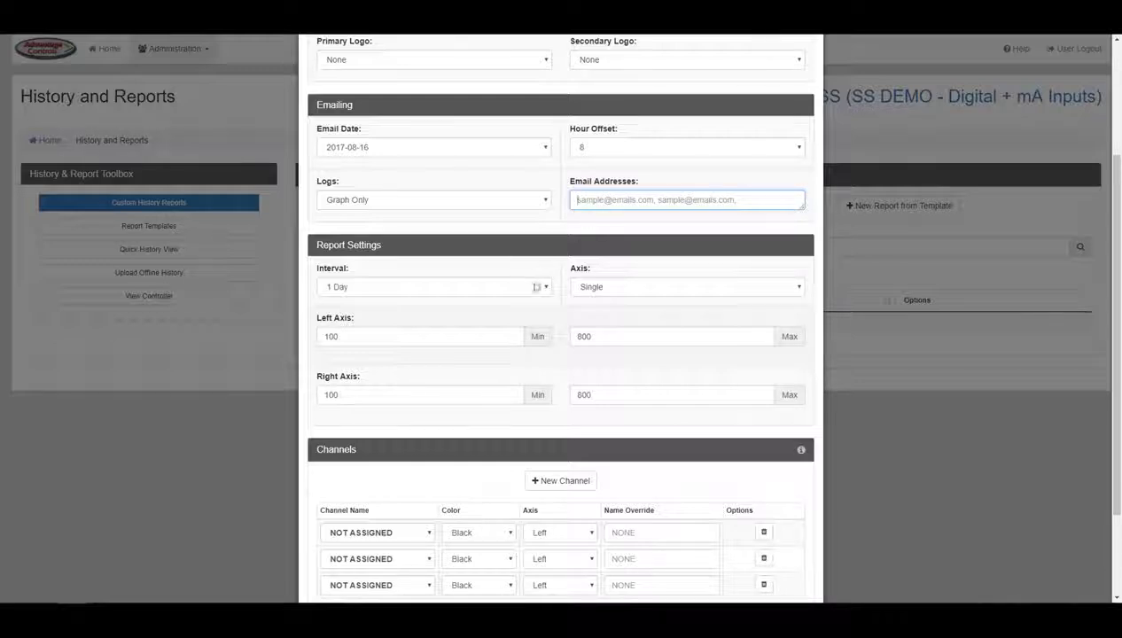
click(534, 294)
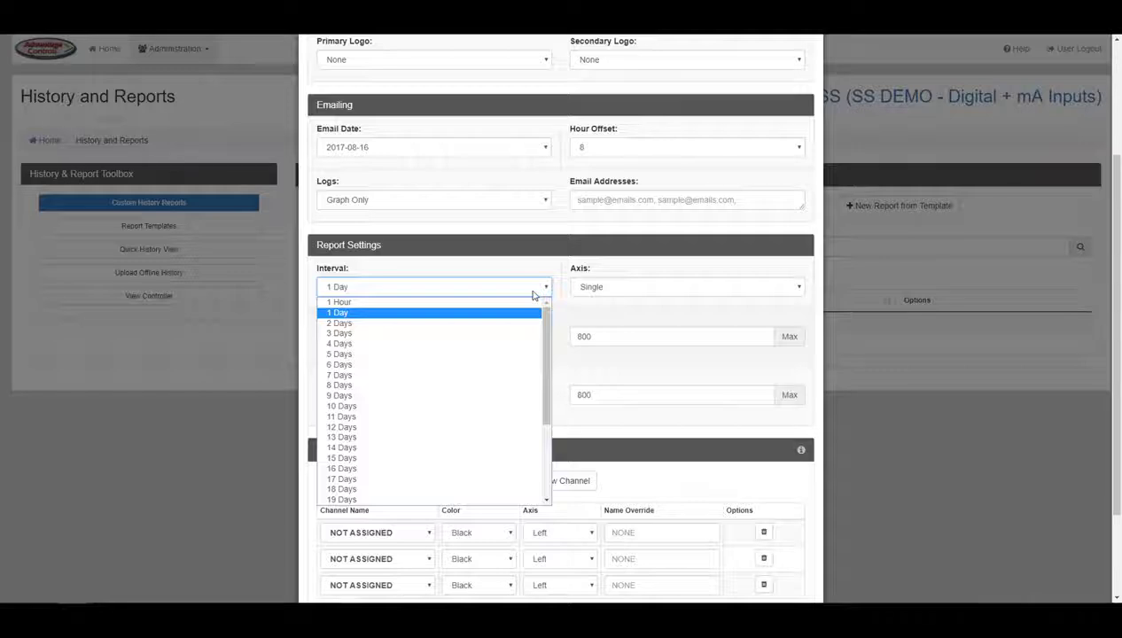
click(513, 374)
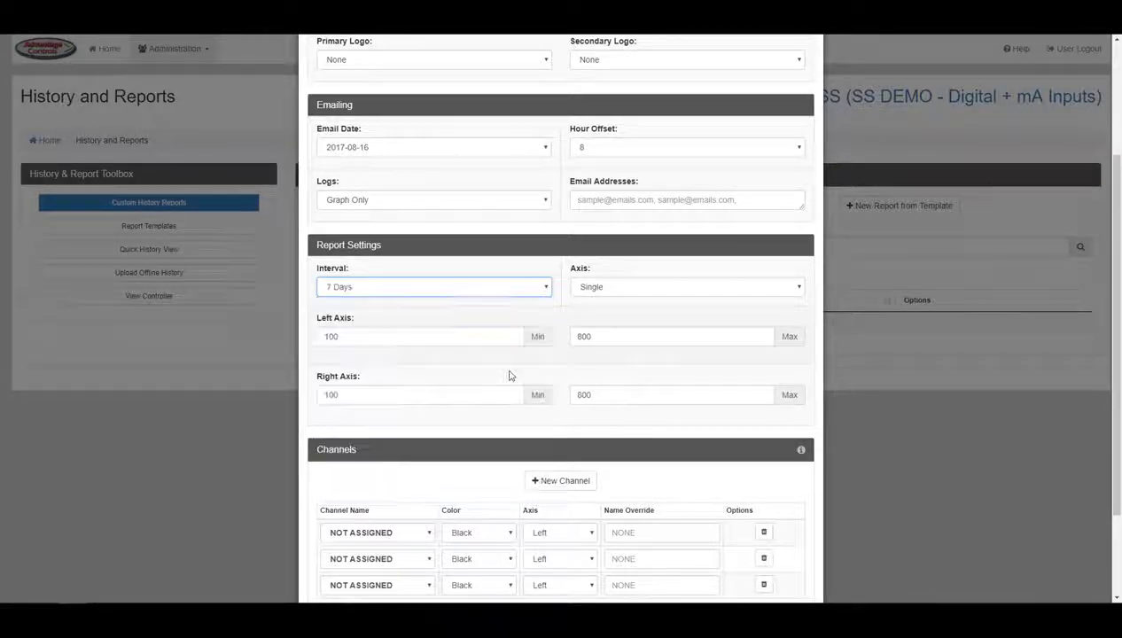
click(592, 290)
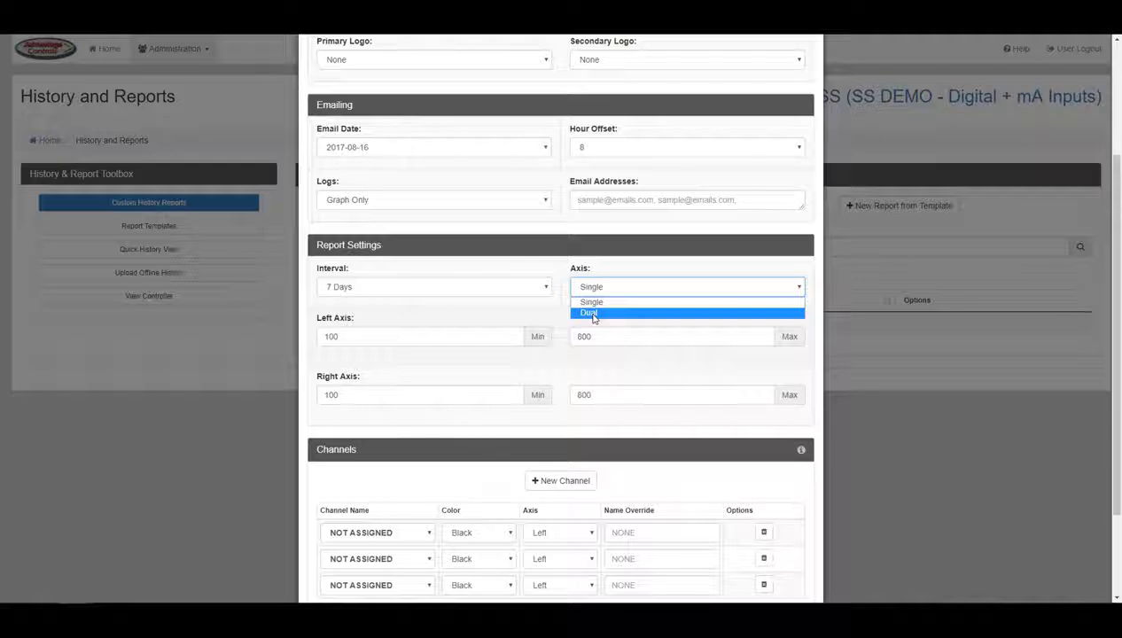
click(558, 312)
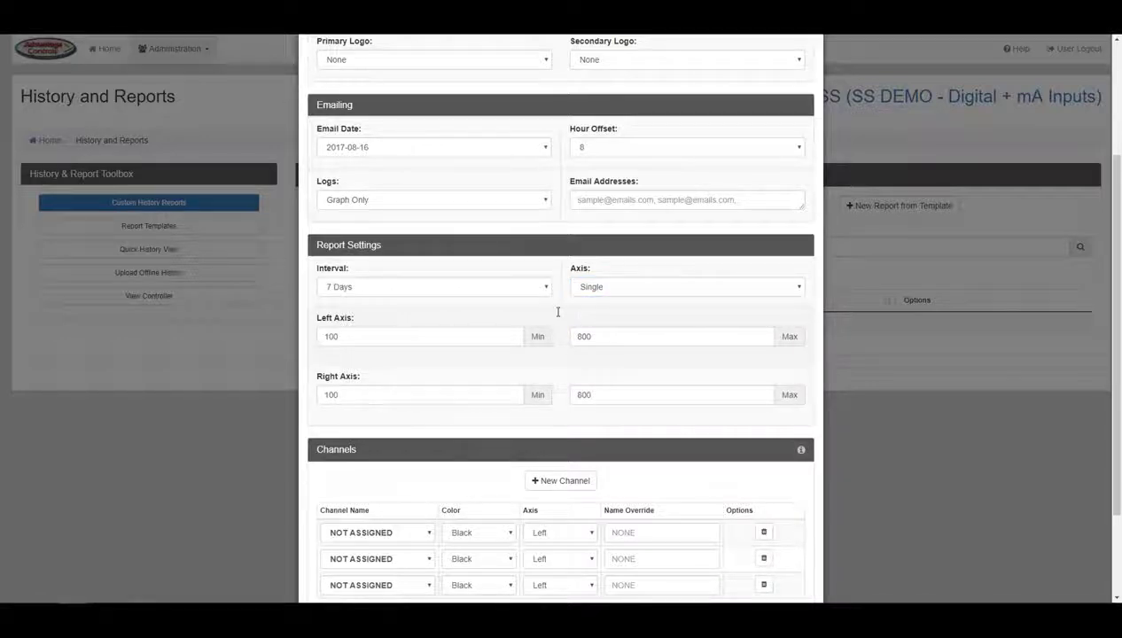
drag(1116, 230, 1117, 292)
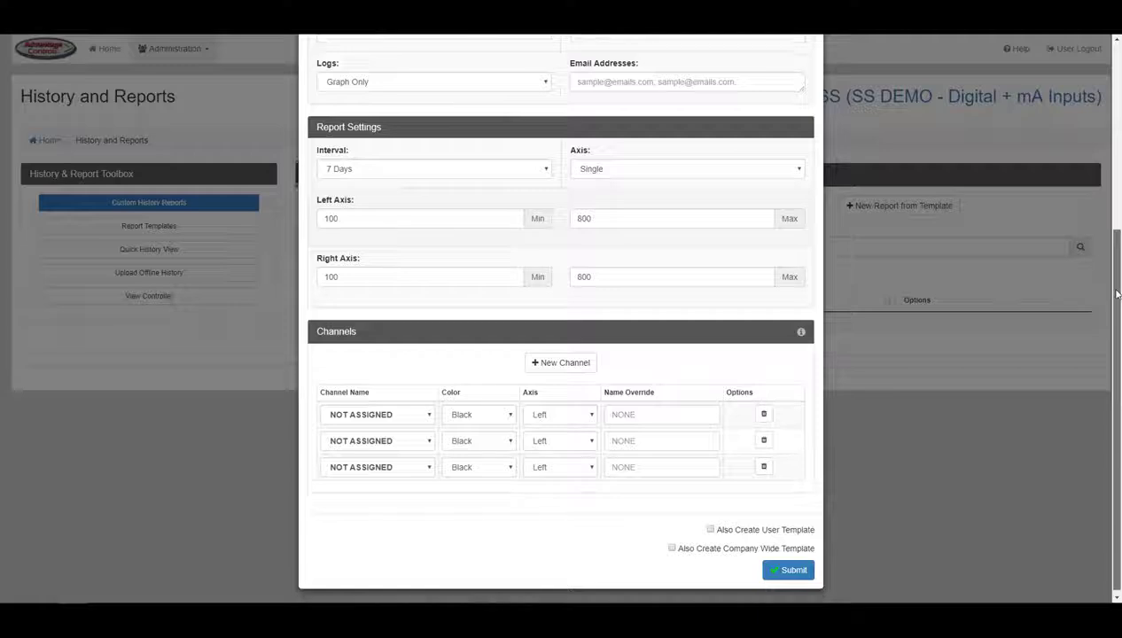
click(449, 221)
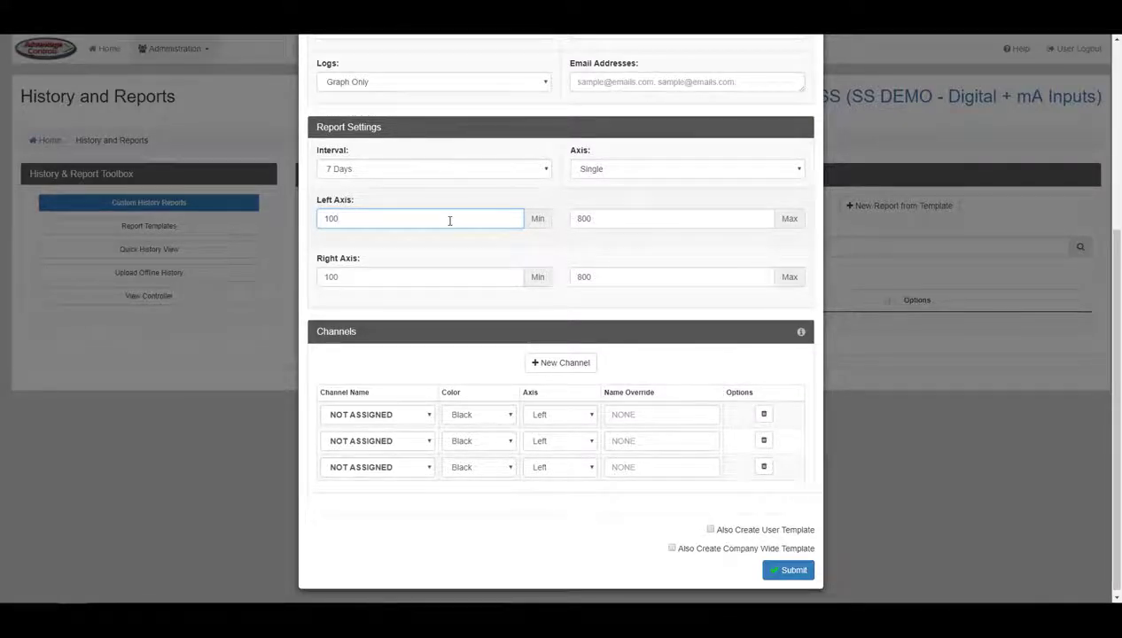
click(519, 276)
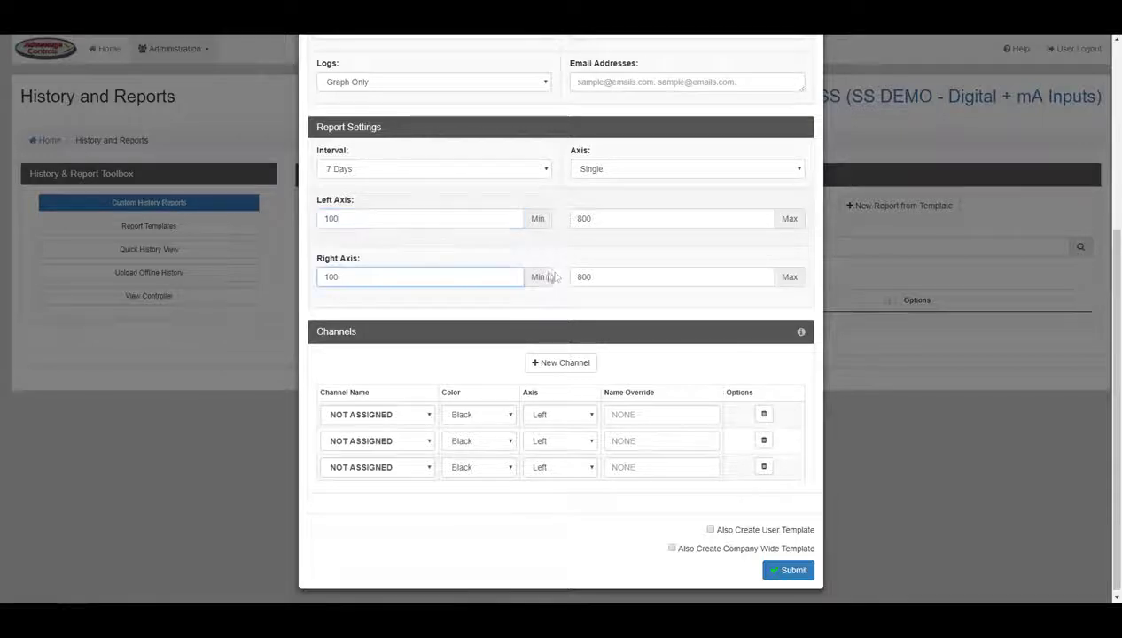
click(609, 277)
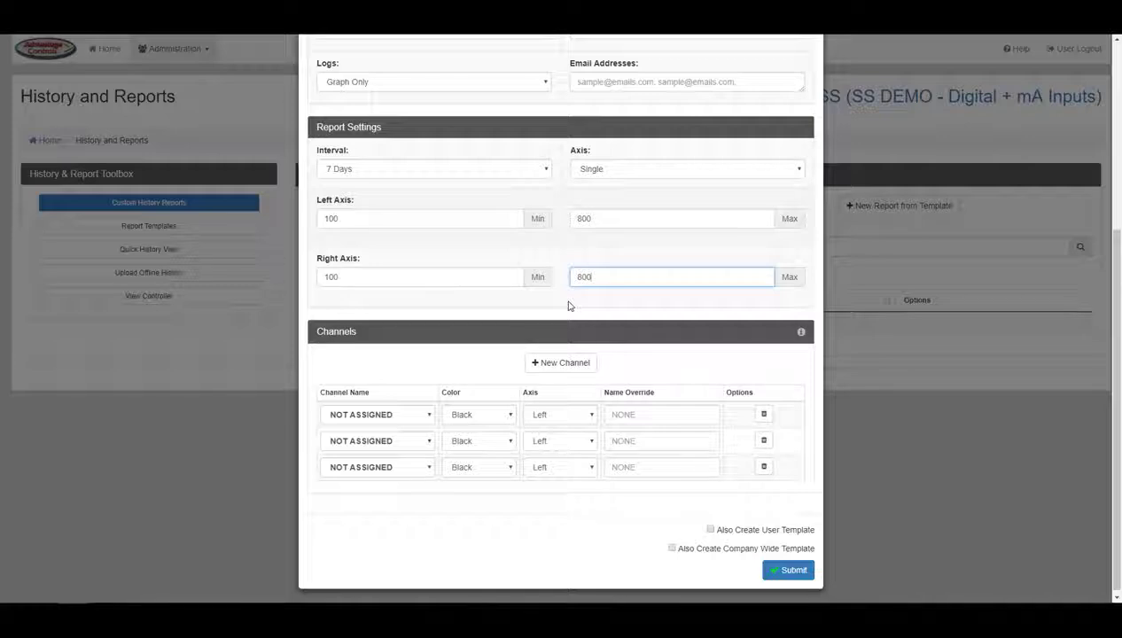
Step: Set the first channel to SYS1 Conductivity with display name 'Cond'
click(421, 417)
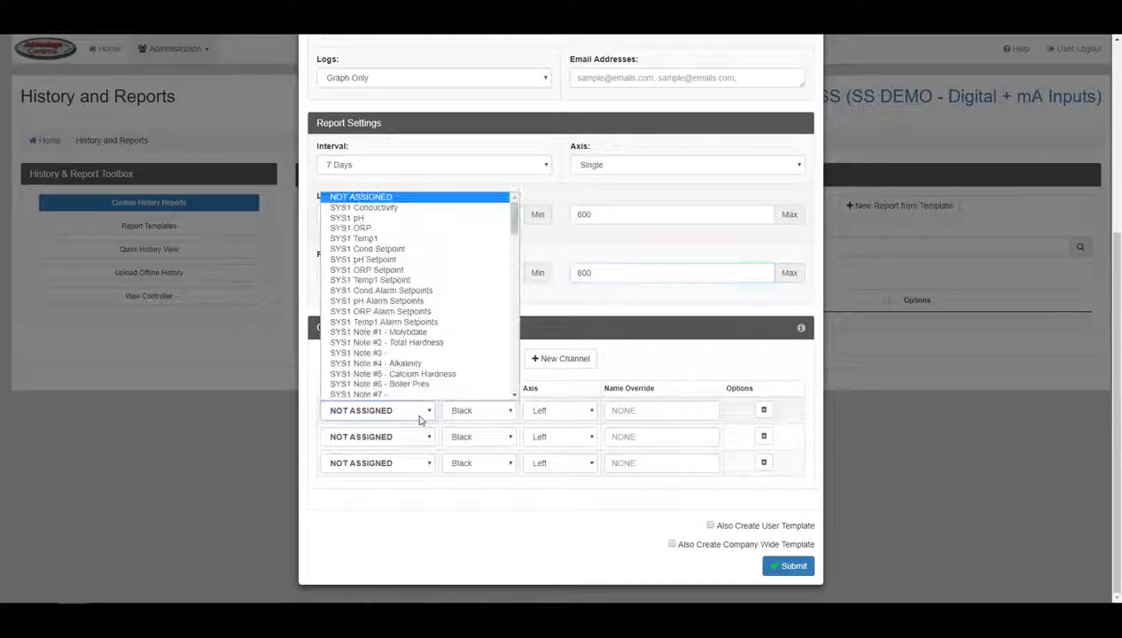
click(432, 213)
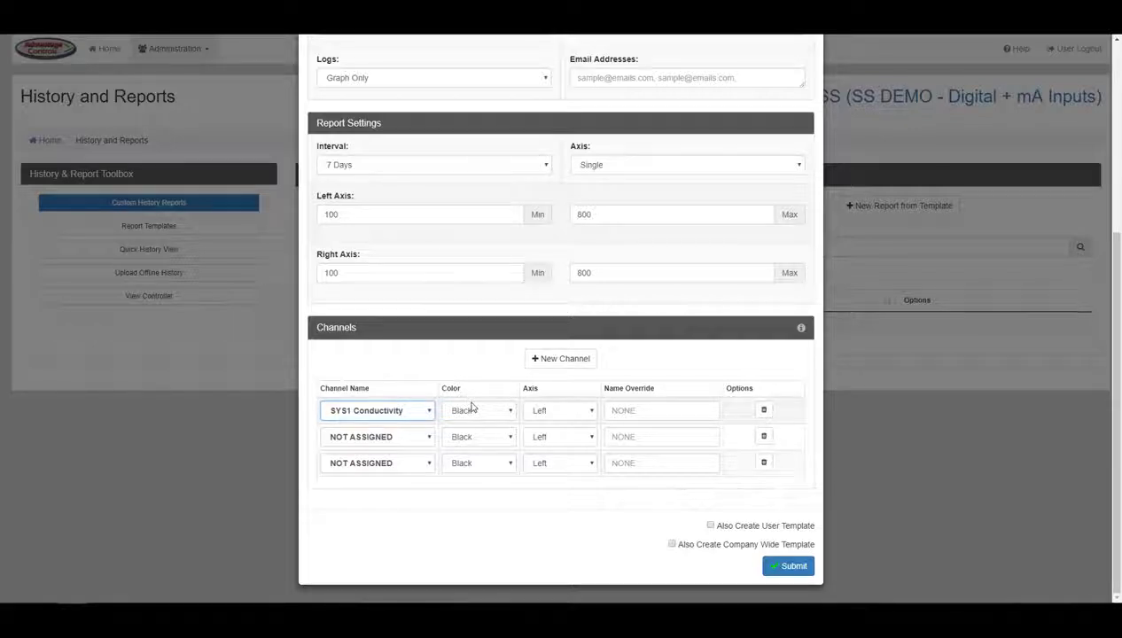
click(630, 413)
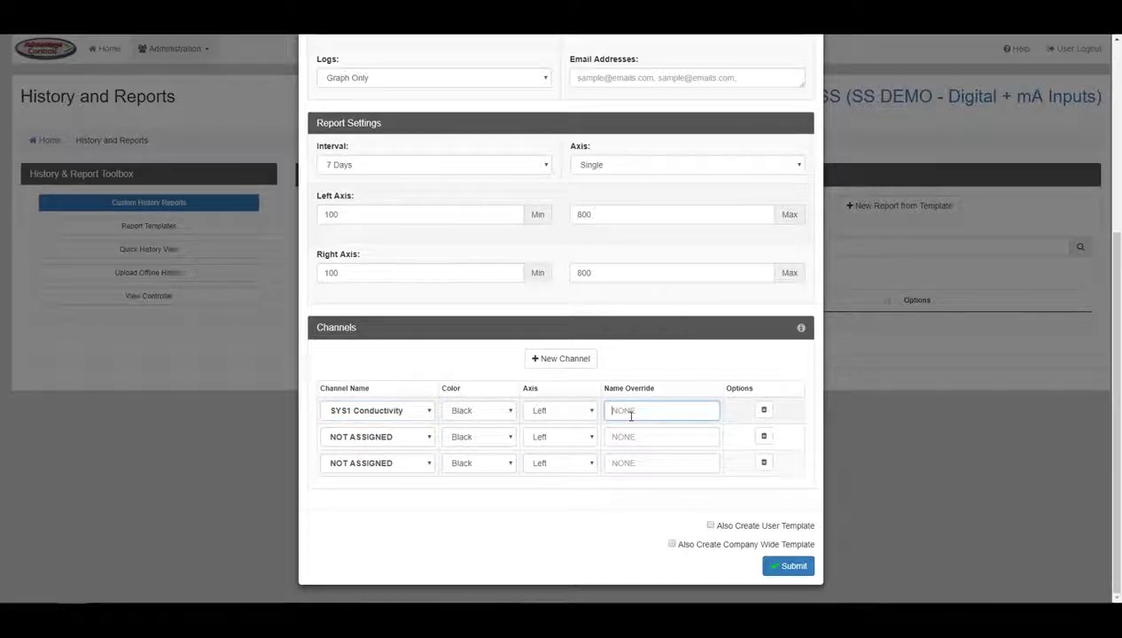
text(Cond)
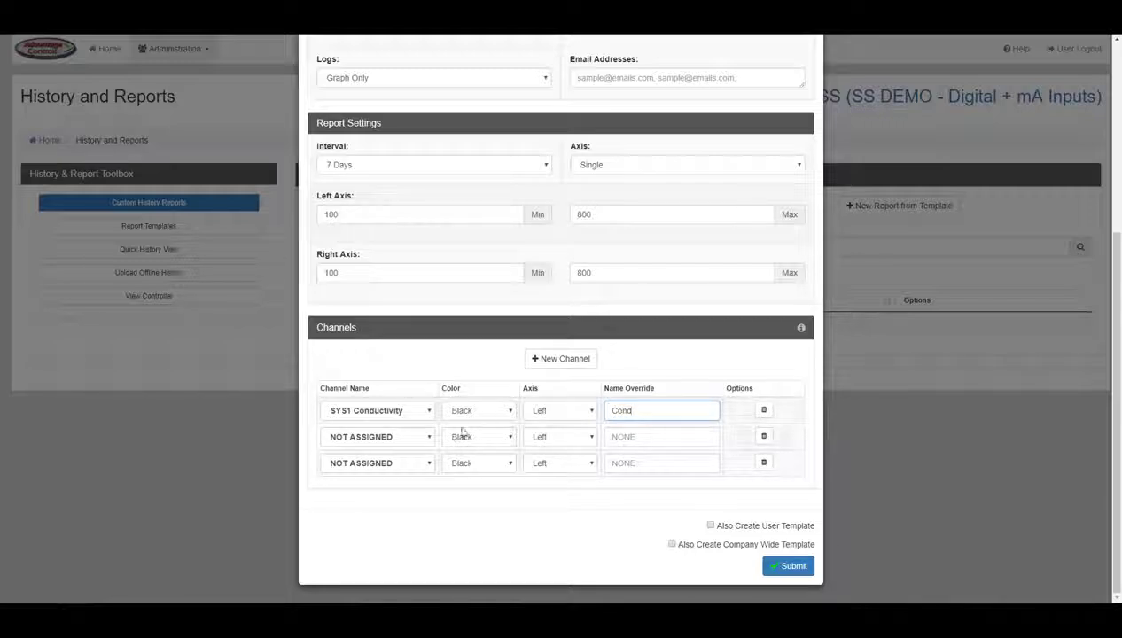
Step: Set the second channel to SYS1 pH, red, on the right axis, named 'pH'
click(428, 437)
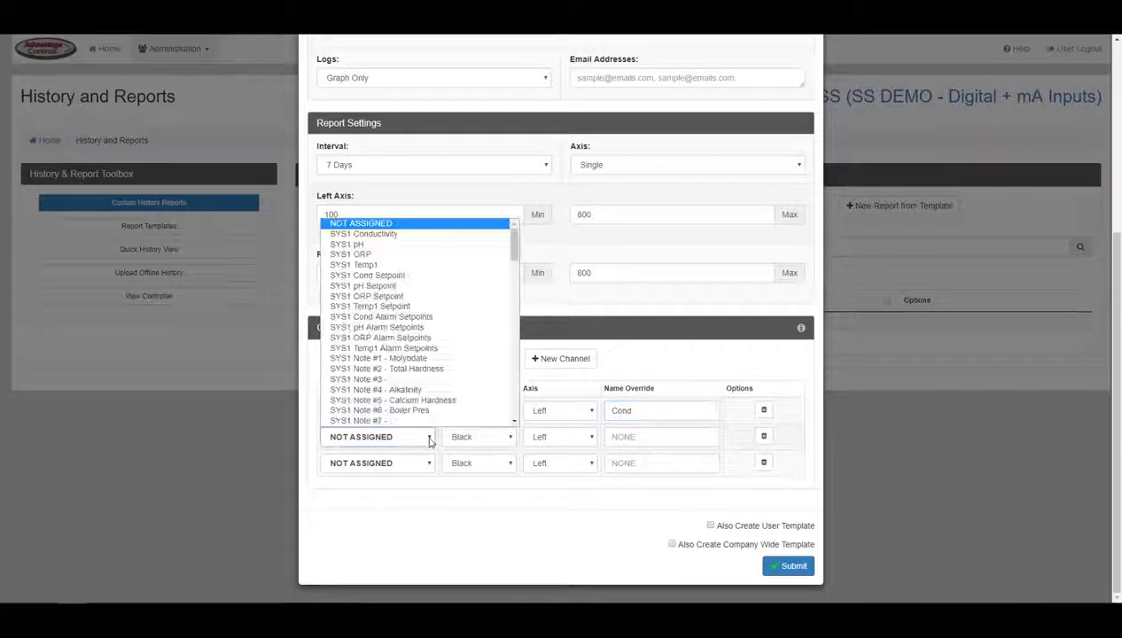
click(427, 249)
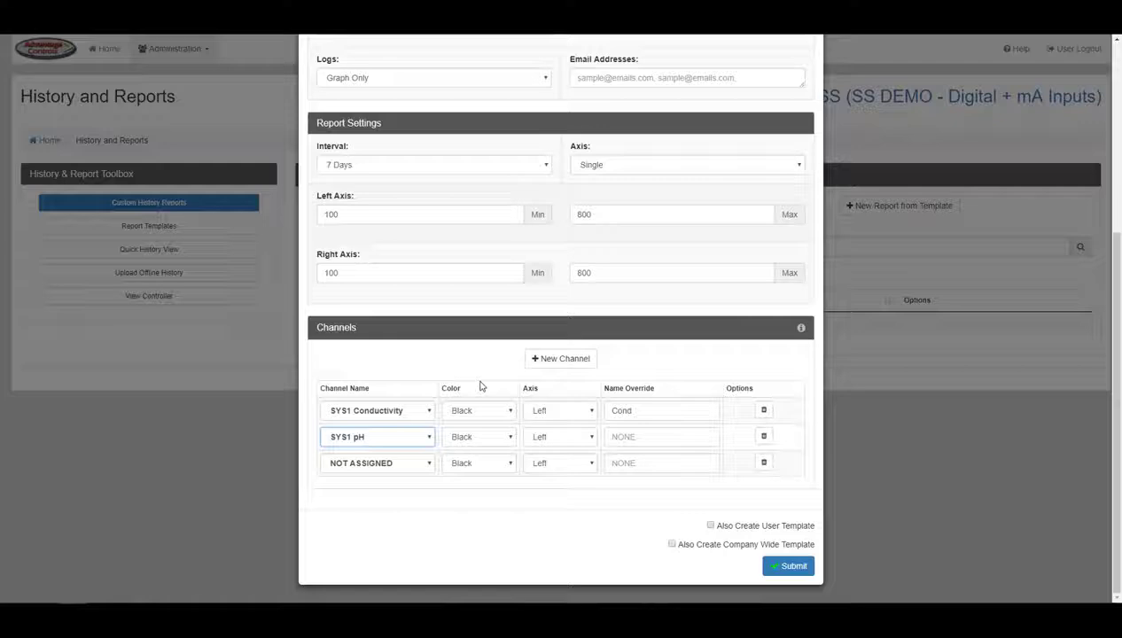
click(489, 435)
click(483, 525)
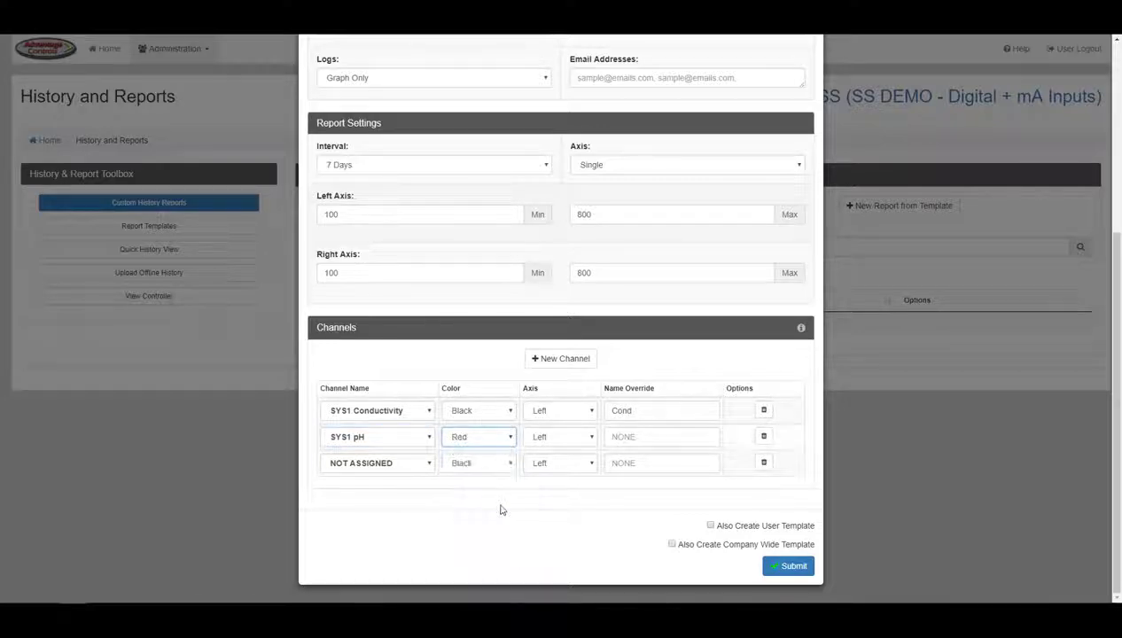
click(583, 442)
click(581, 462)
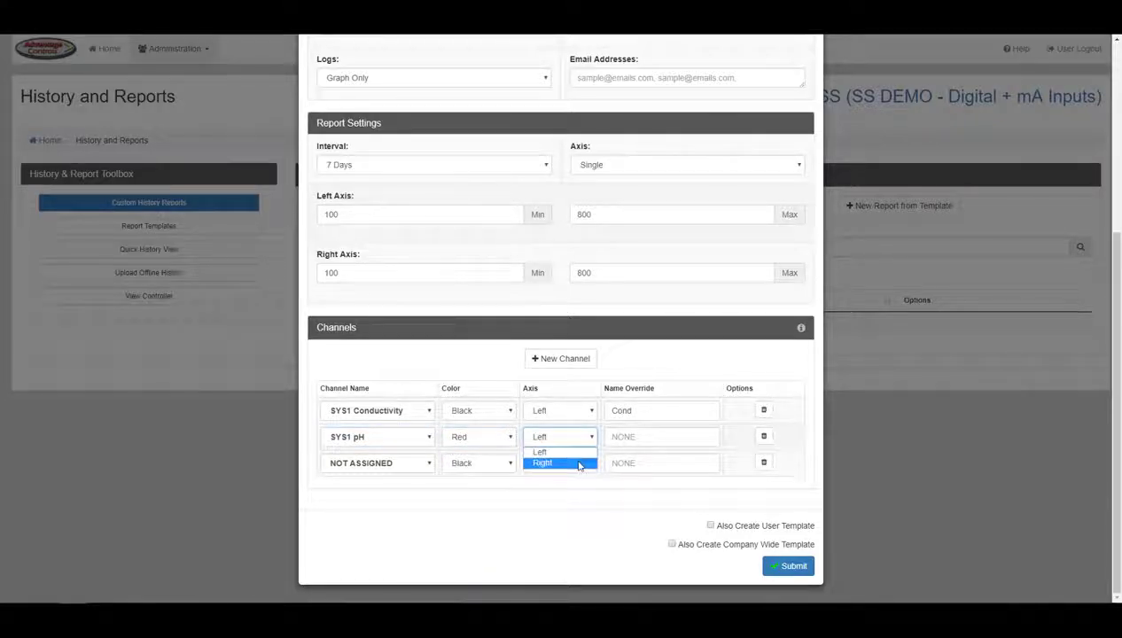
click(630, 436)
text(pH)
Step: Delete the unused third channel row and add a new empty channel row
click(767, 470)
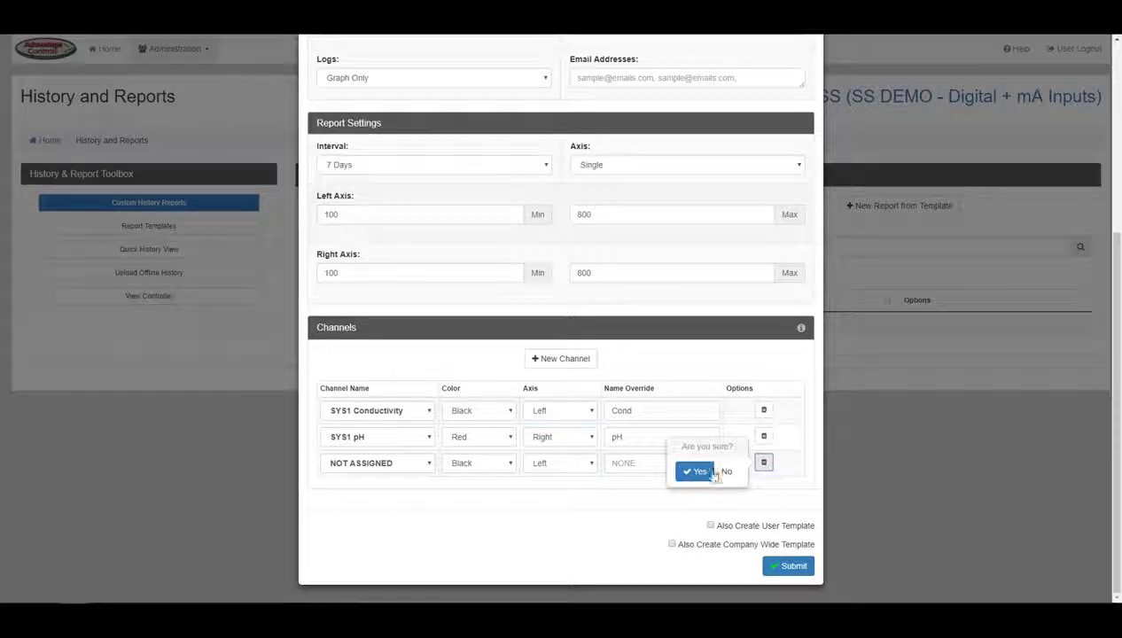
click(695, 471)
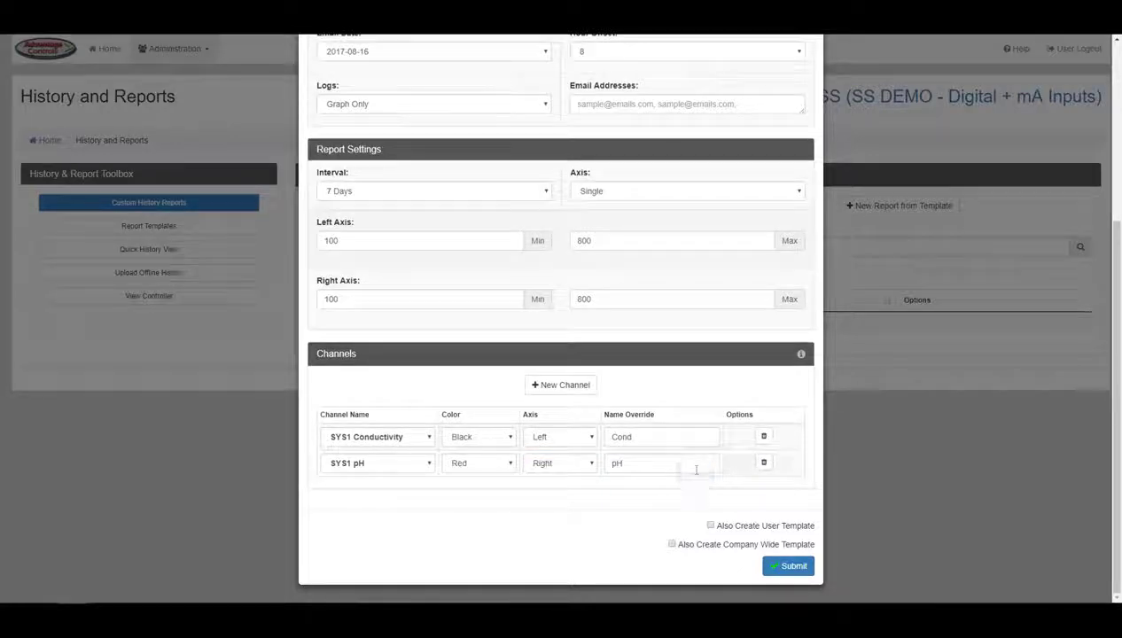
click(575, 385)
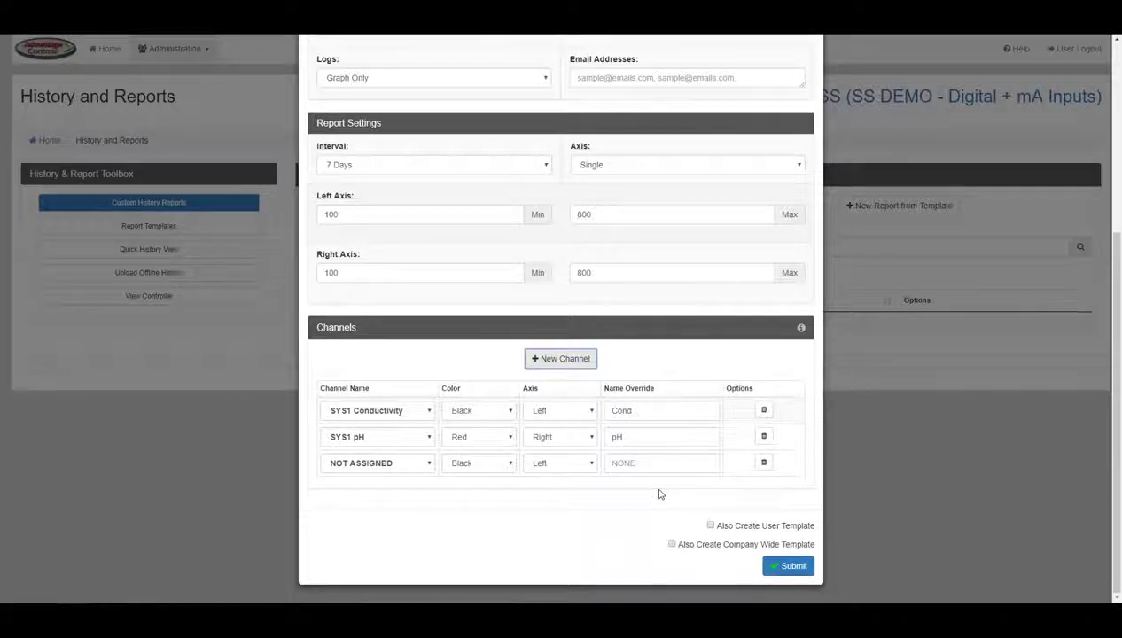
Step: Turn on both 'Also Create User Template' and 'Also Create Company Wide Template' for the report
click(709, 526)
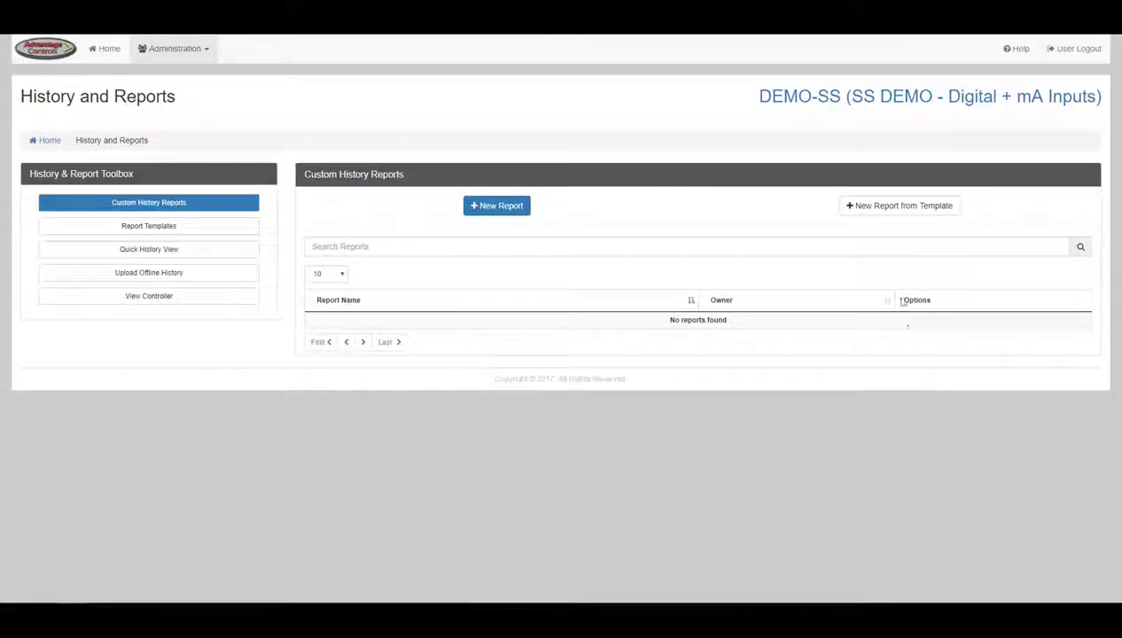
Step: Start a new report from the 'company wide' template under Company Wide Templates
click(889, 208)
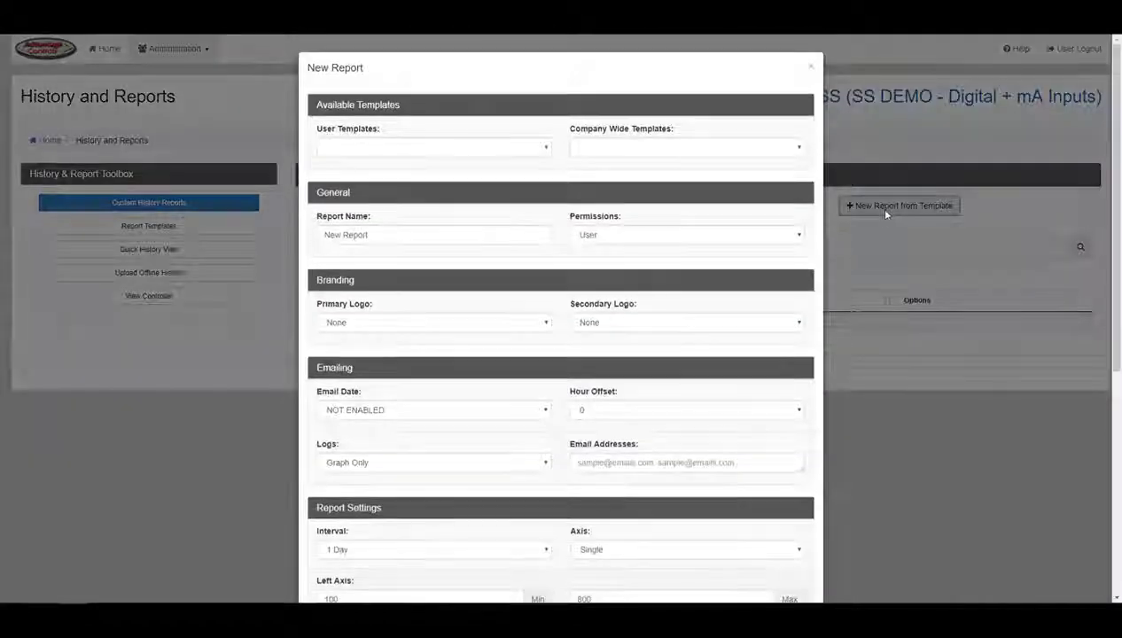
click(518, 148)
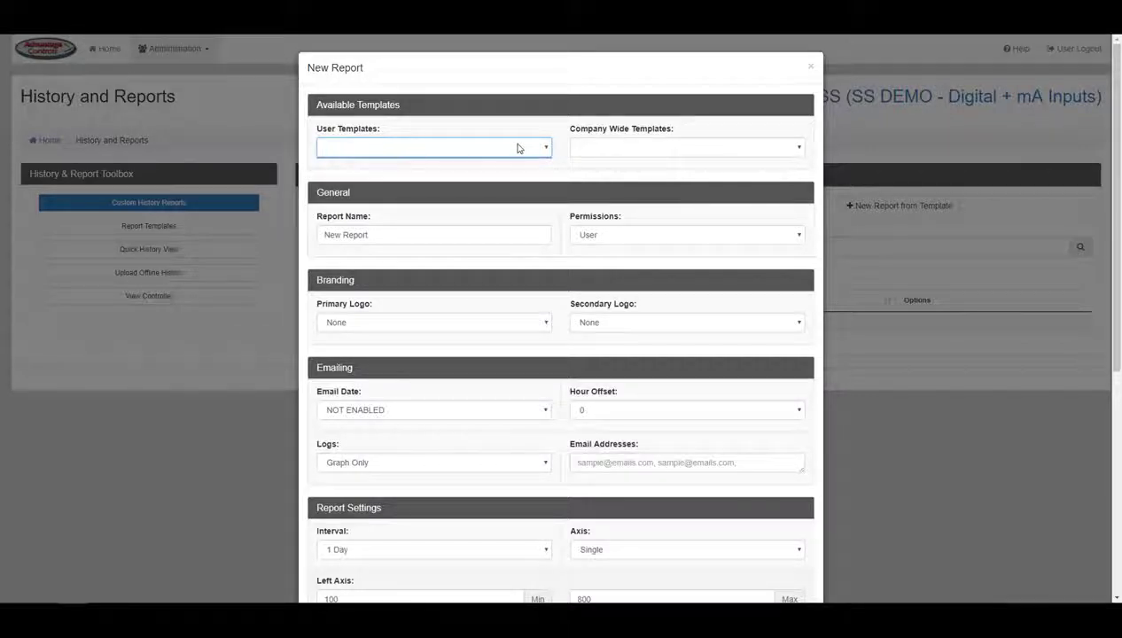
click(581, 149)
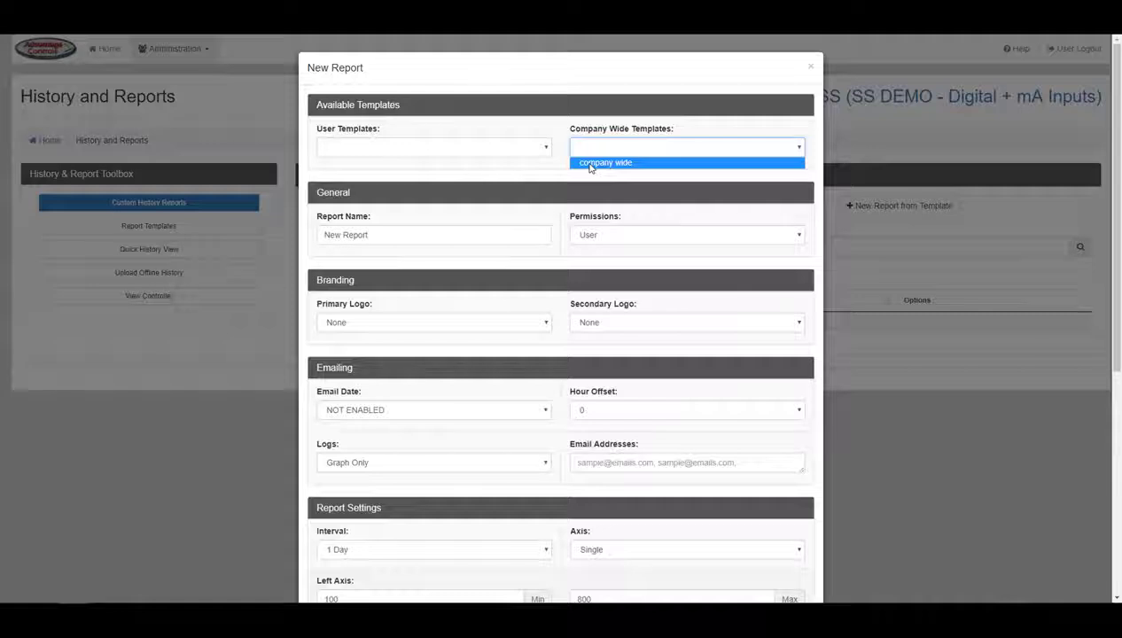
click(590, 163)
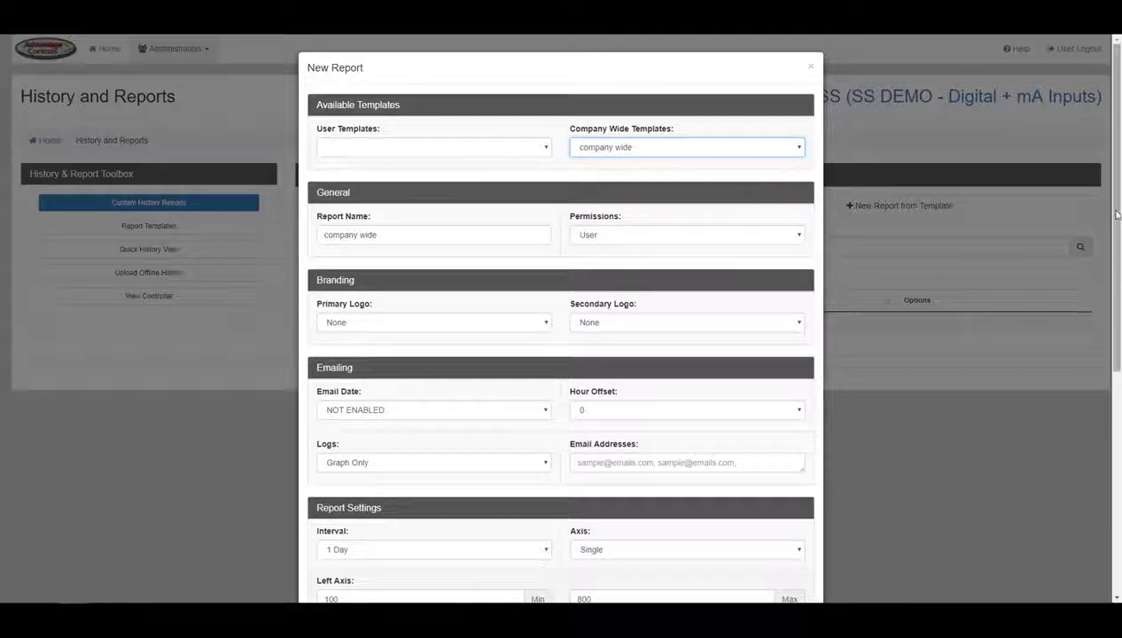
drag(1117, 217, 1099, 363)
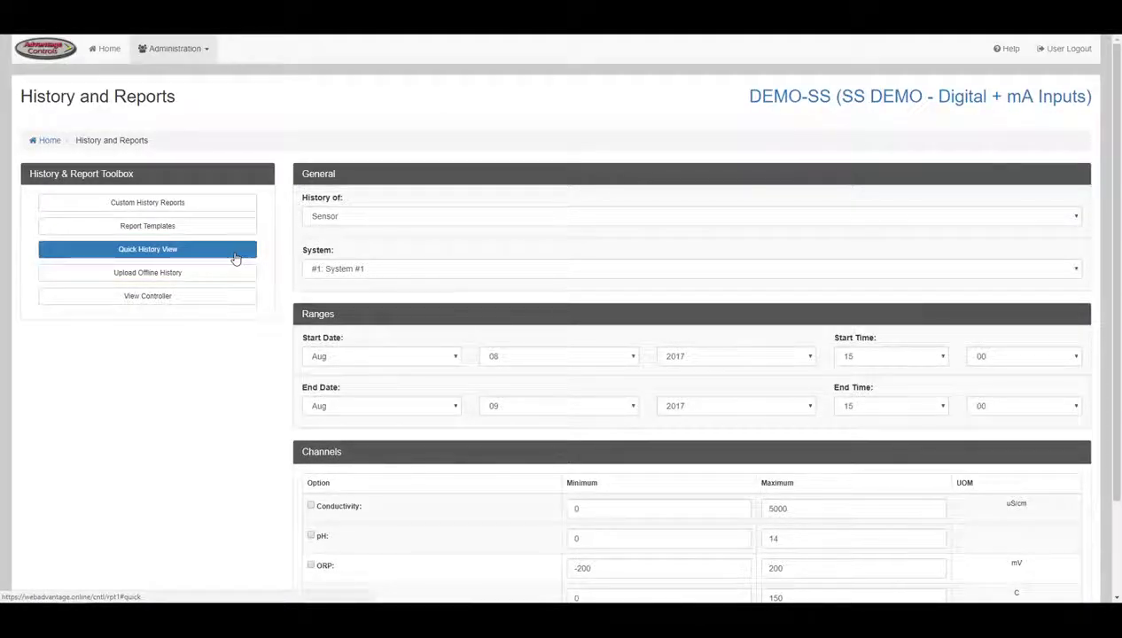
Step: Set Quick History View to Sensor history for System #1, then go to Upload Offline History
click(366, 220)
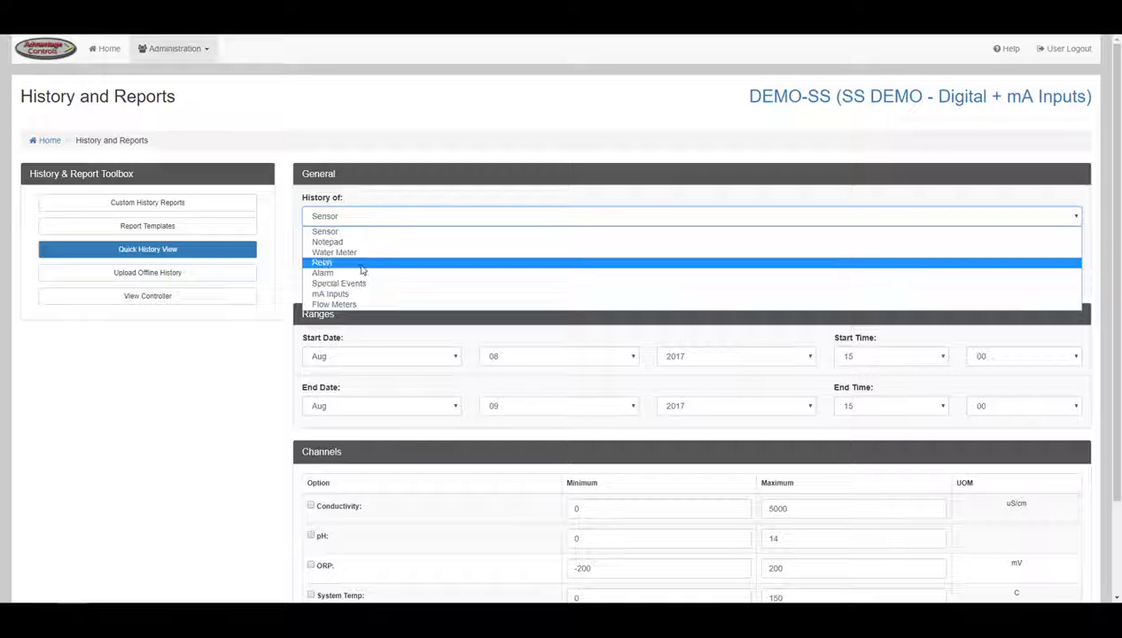
click(361, 235)
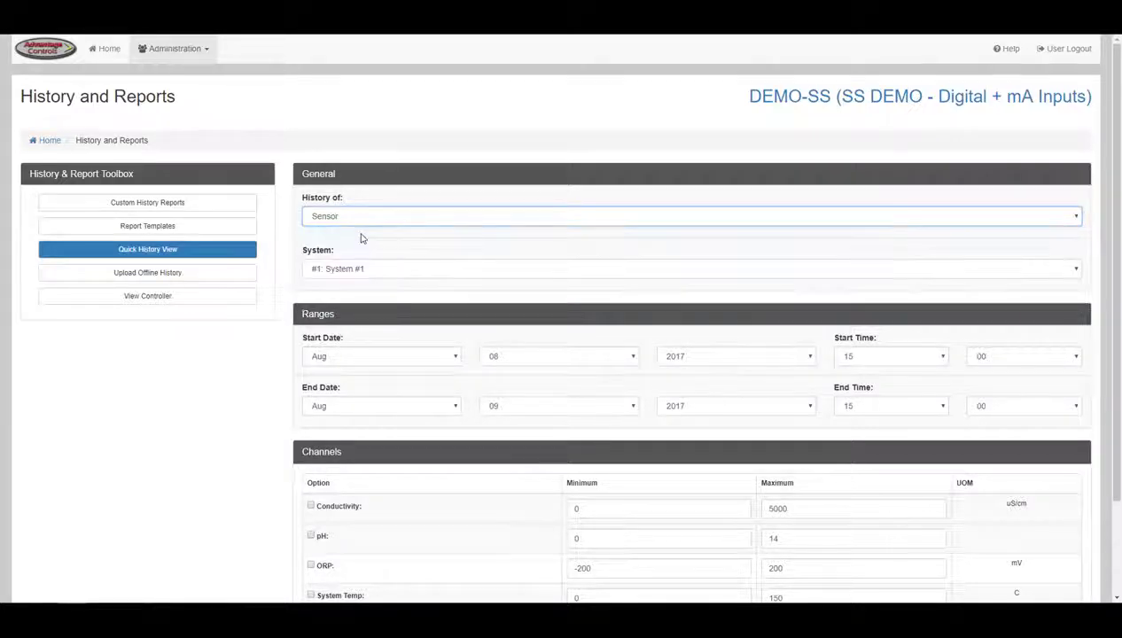
click(362, 269)
click(361, 272)
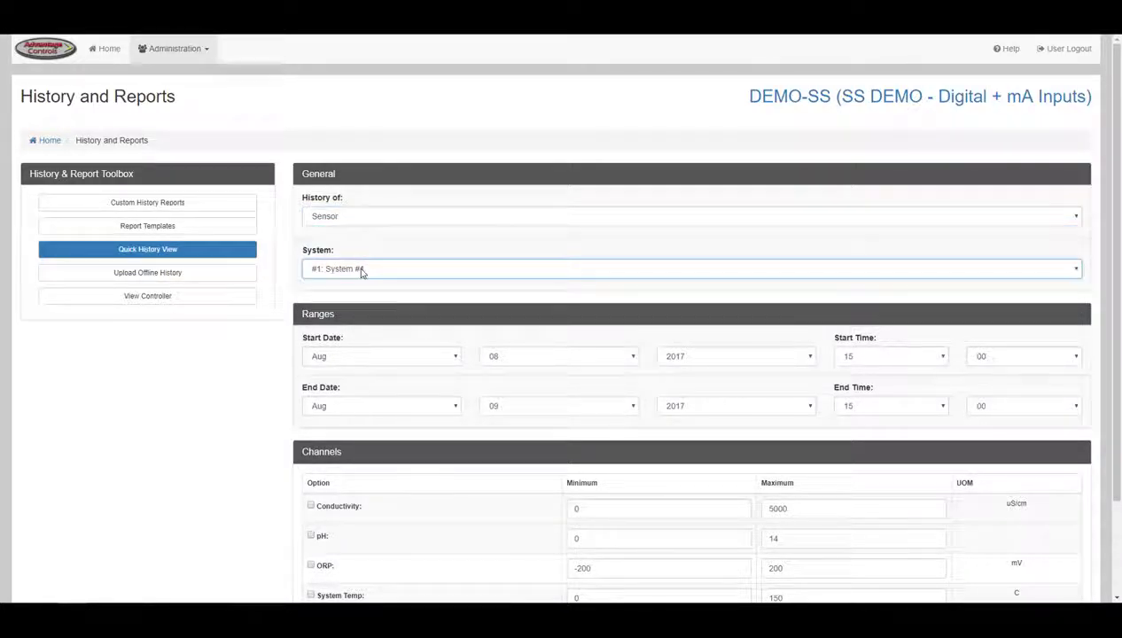
scroll(306, 306, down, 3)
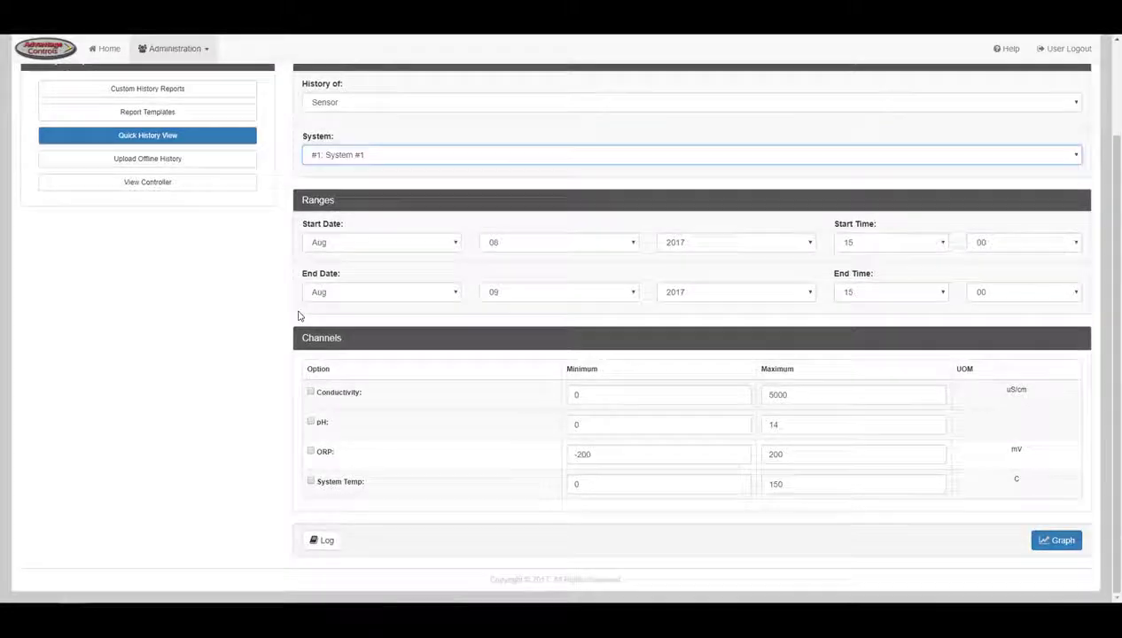
click(202, 160)
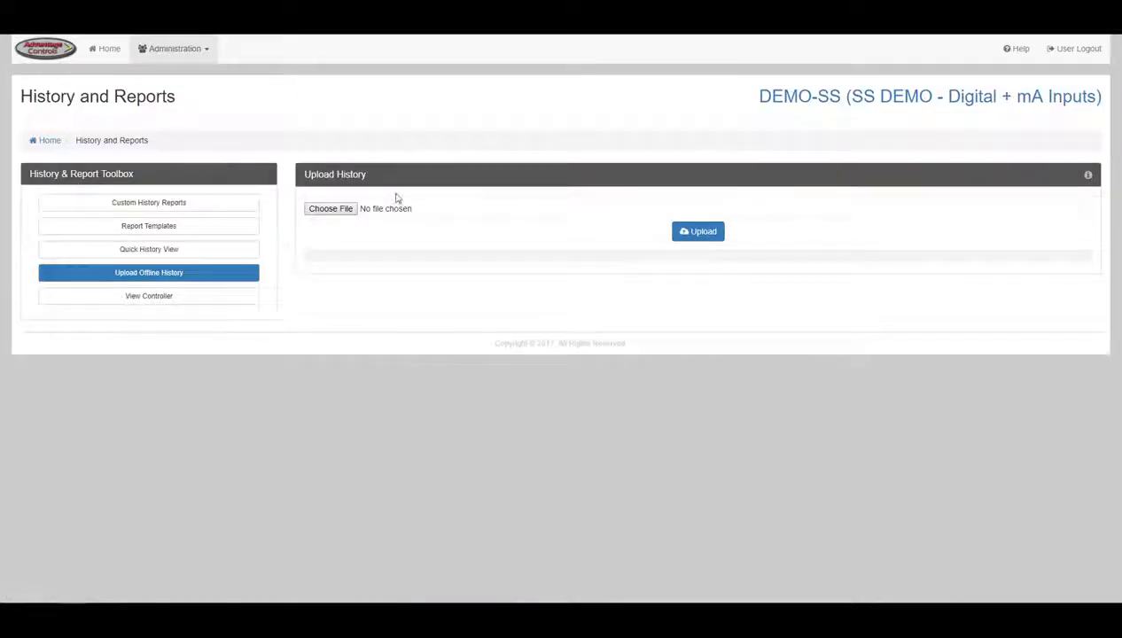